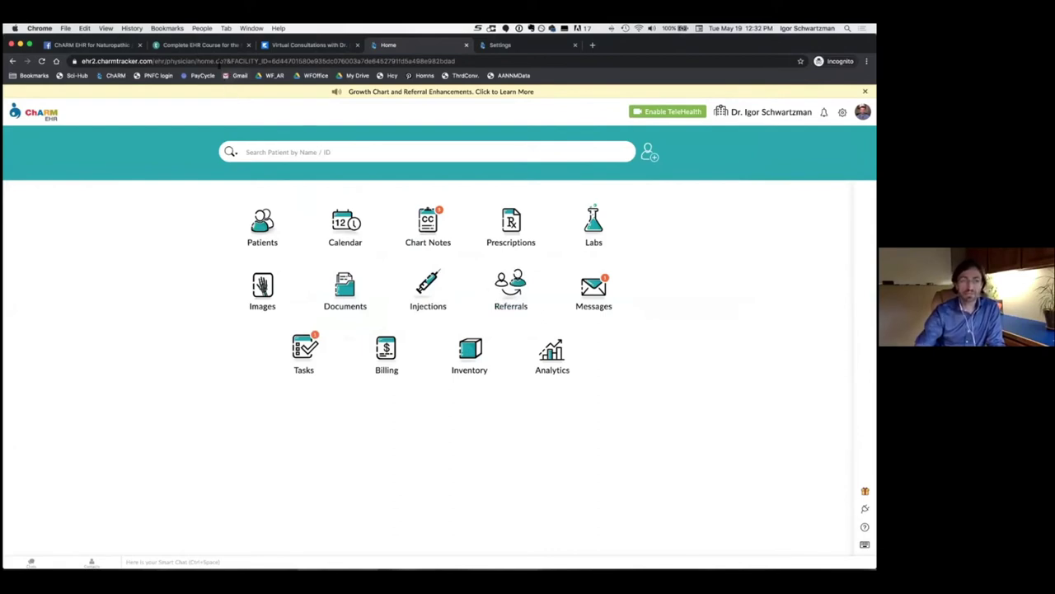
- Glance at the EHR course page, and open the ChARM EHR Patients list to view its import and export options
{"action": "left_click", "coordinate": [203, 46]}
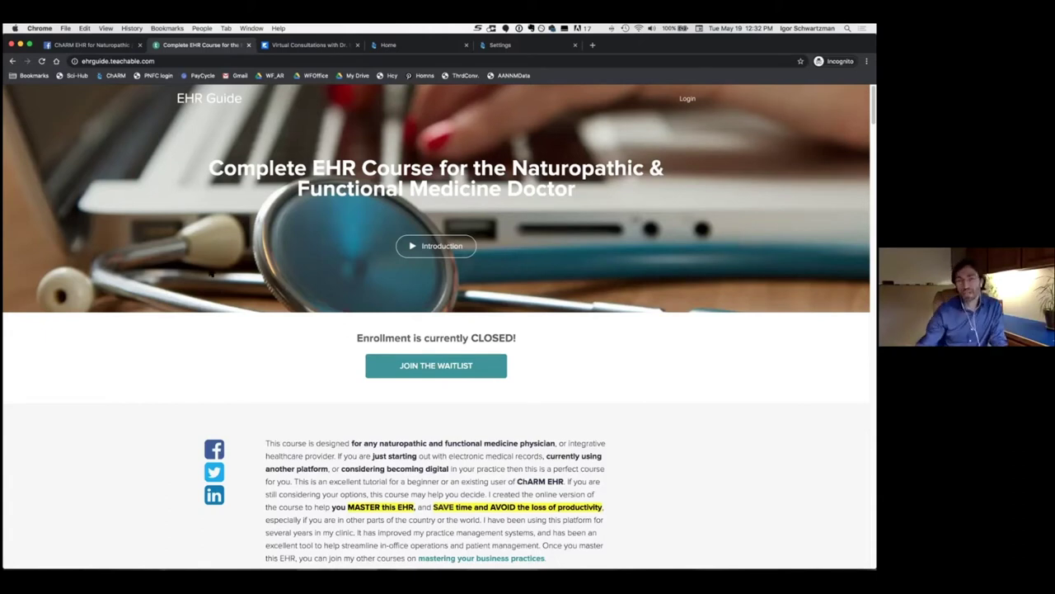
{"action": "left_click", "coordinate": [385, 47]}
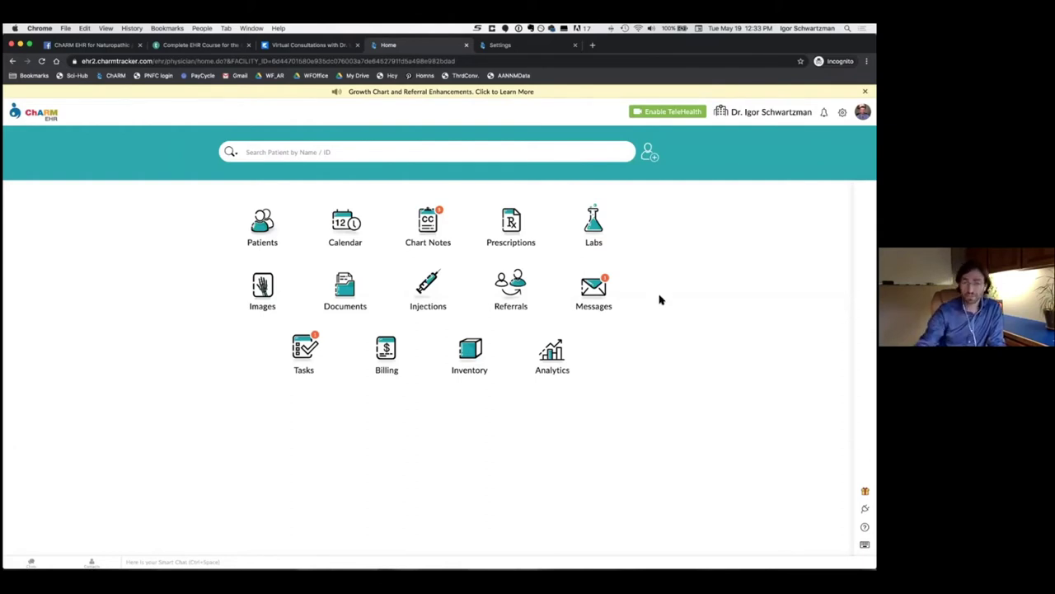
{"action": "left_click", "coordinate": [260, 222]}
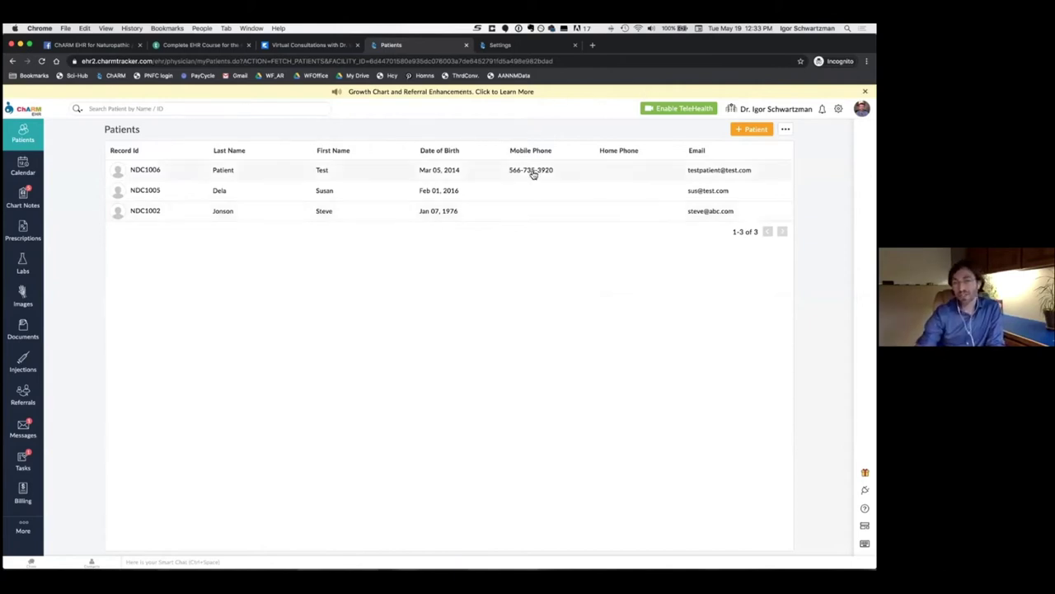
{"action": "left_click", "coordinate": [785, 129]}
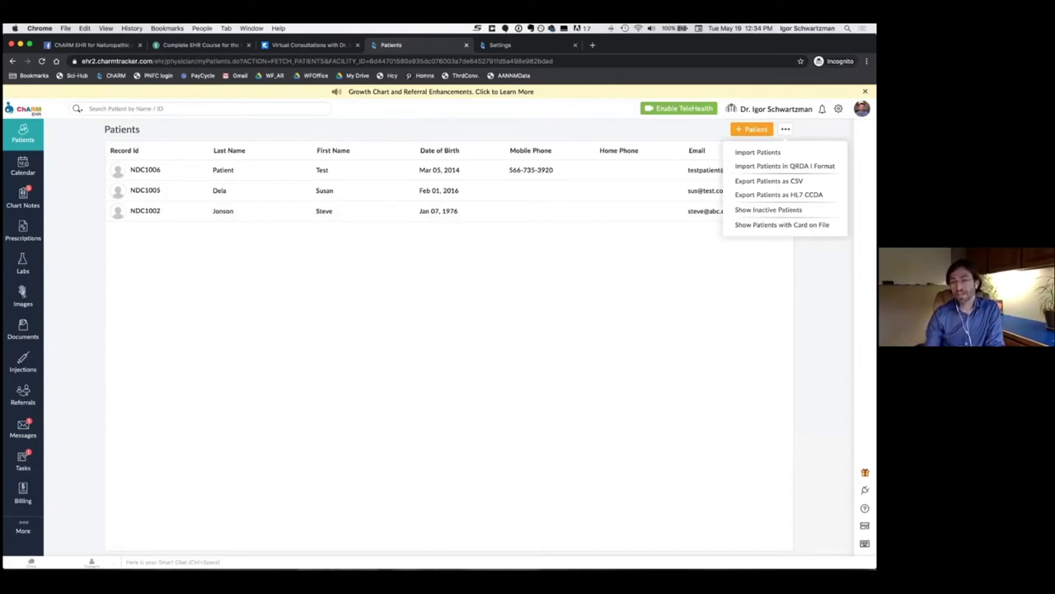
{"action": "left_click", "coordinate": [652, 388]}
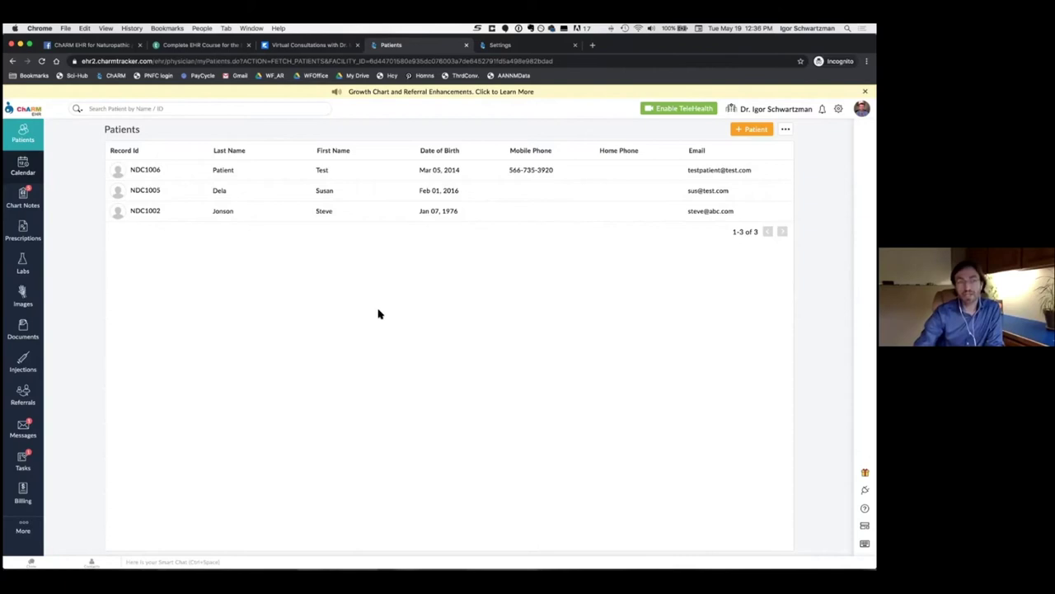
- View the May 2020 month calendar and inspect the new appointment form for May 12 without saving it
{"action": "left_click", "coordinate": [353, 153]}
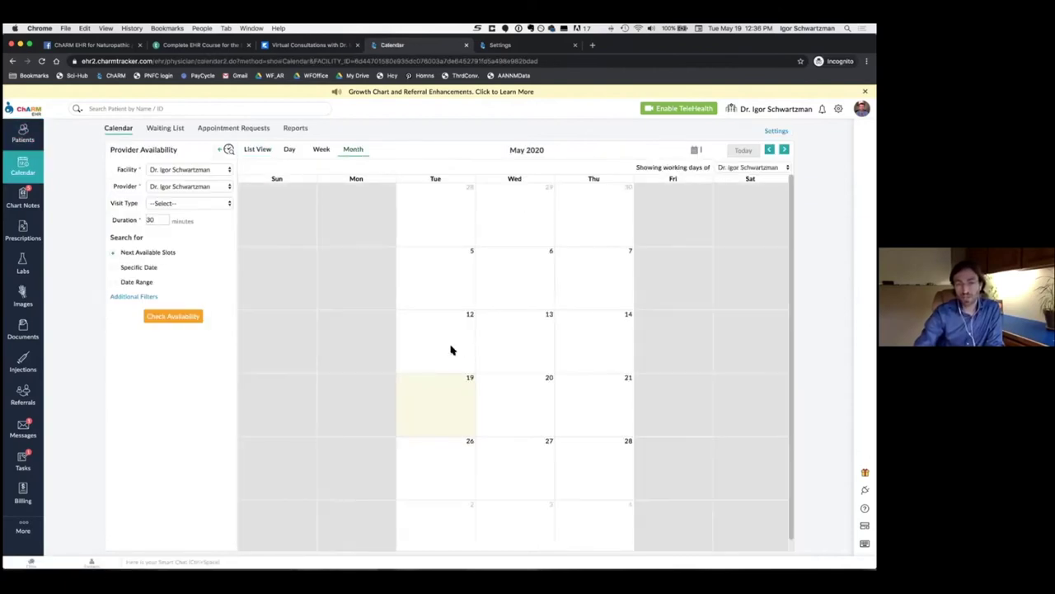
{"action": "left_click", "coordinate": [467, 327]}
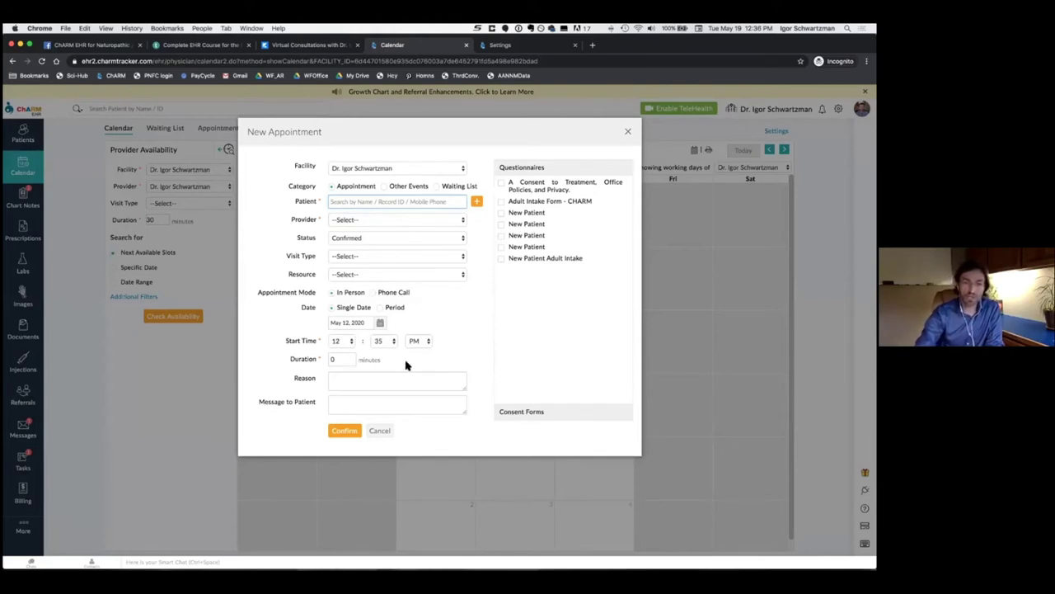
{"action": "left_click", "coordinate": [382, 430]}
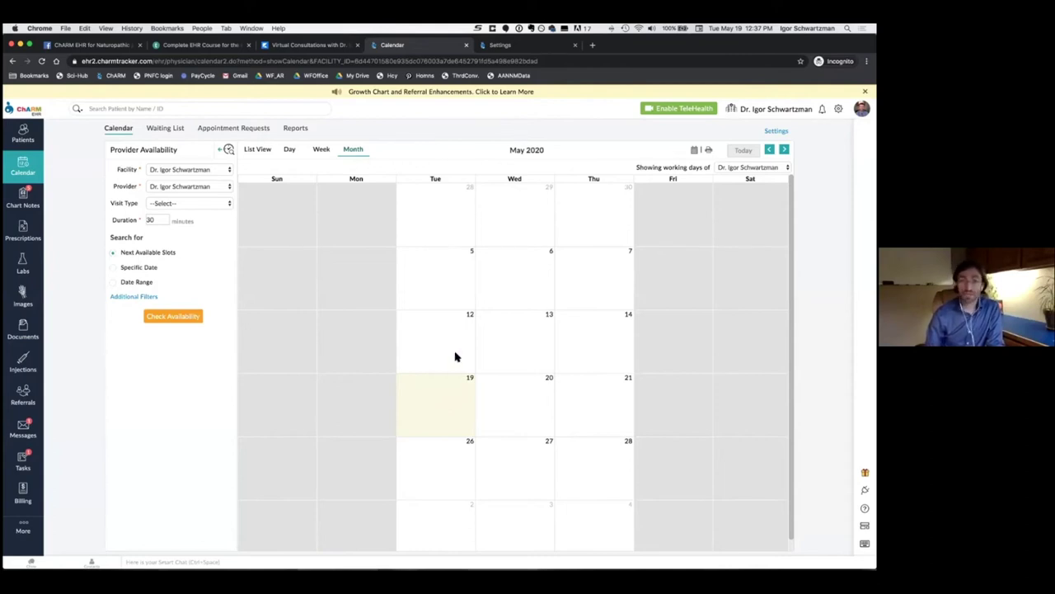
{"action": "left_click", "coordinate": [680, 113]}
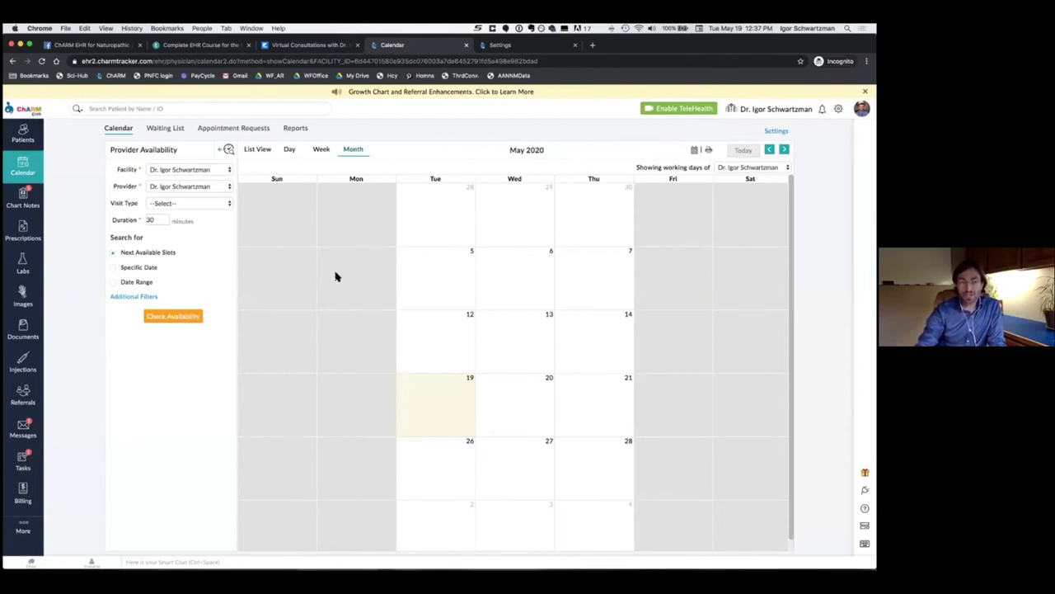
- Look through the prescriptions, the pharmacy requests and the sent eRx records
{"action": "left_click", "coordinate": [24, 232]}
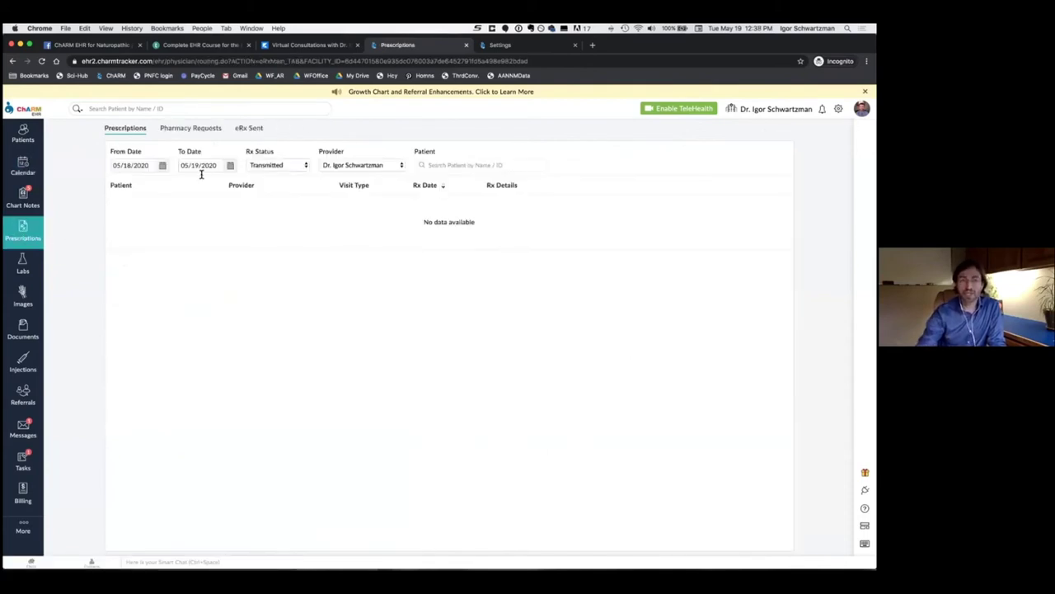
{"action": "left_click", "coordinate": [169, 130]}
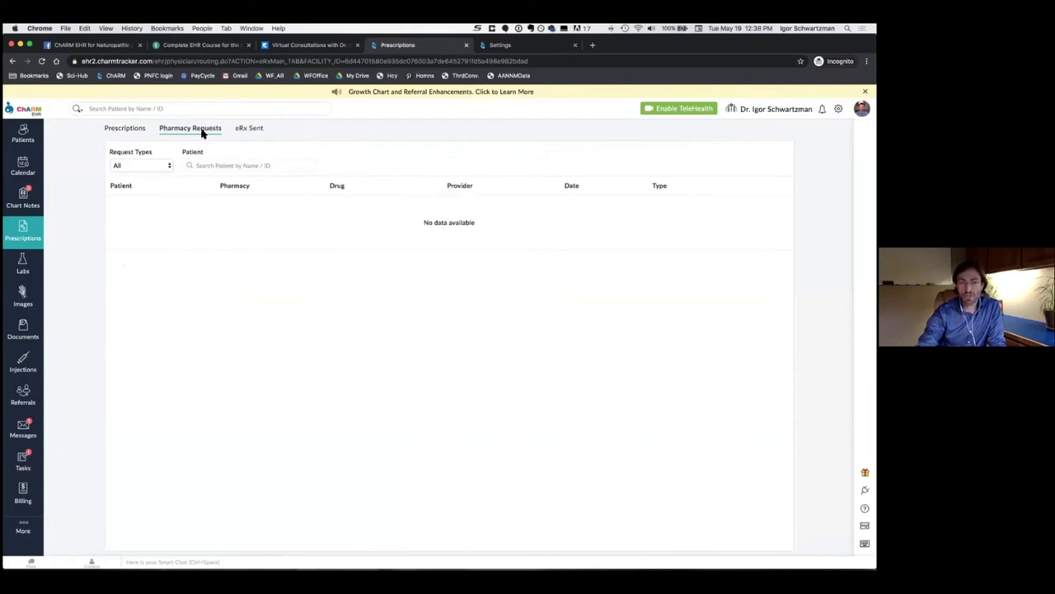
{"action": "left_click", "coordinate": [251, 129]}
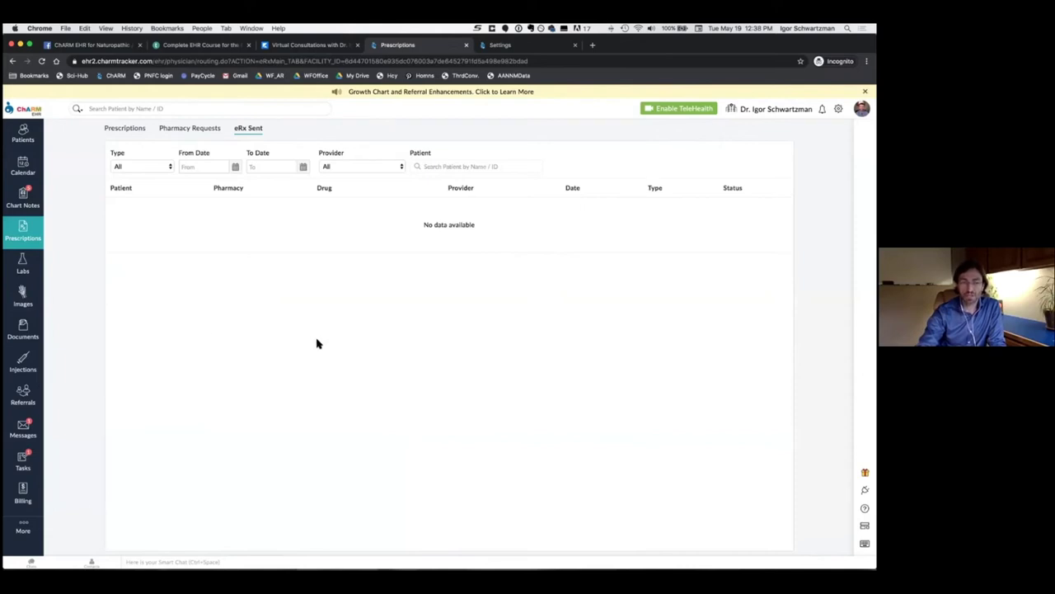
- Look through the Labs, Images, Documents and Tasks sections, and show the additional modules
{"action": "left_click", "coordinate": [27, 272]}
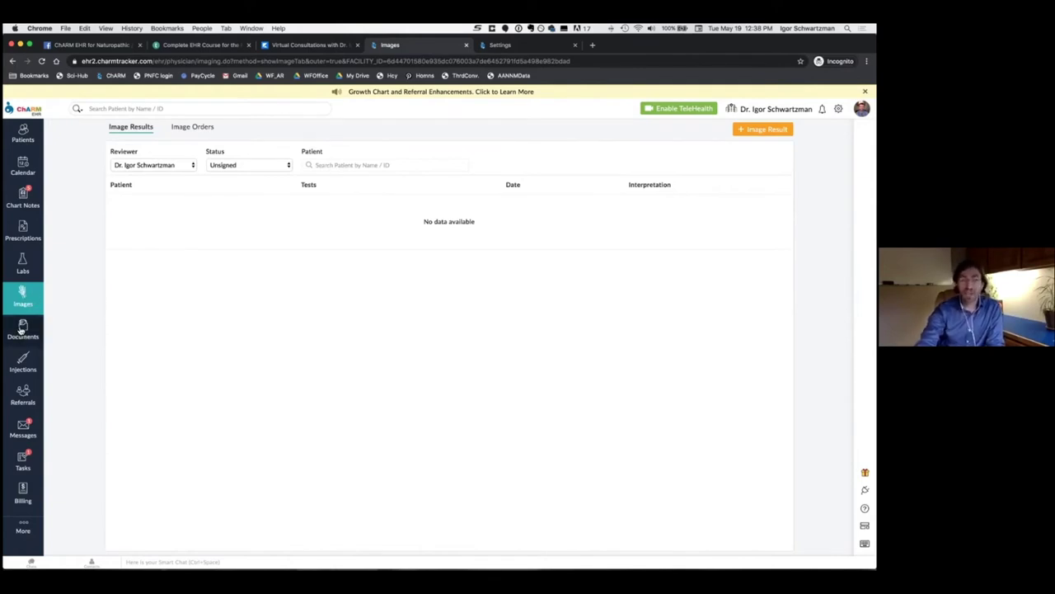
{"action": "left_click", "coordinate": [24, 333]}
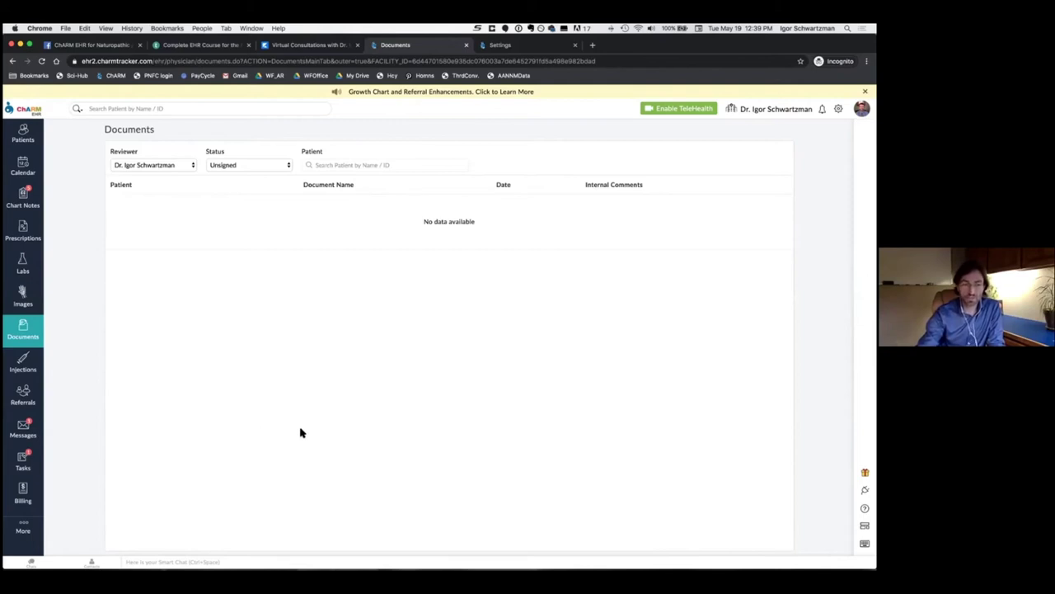
{"action": "left_click", "coordinate": [25, 464]}
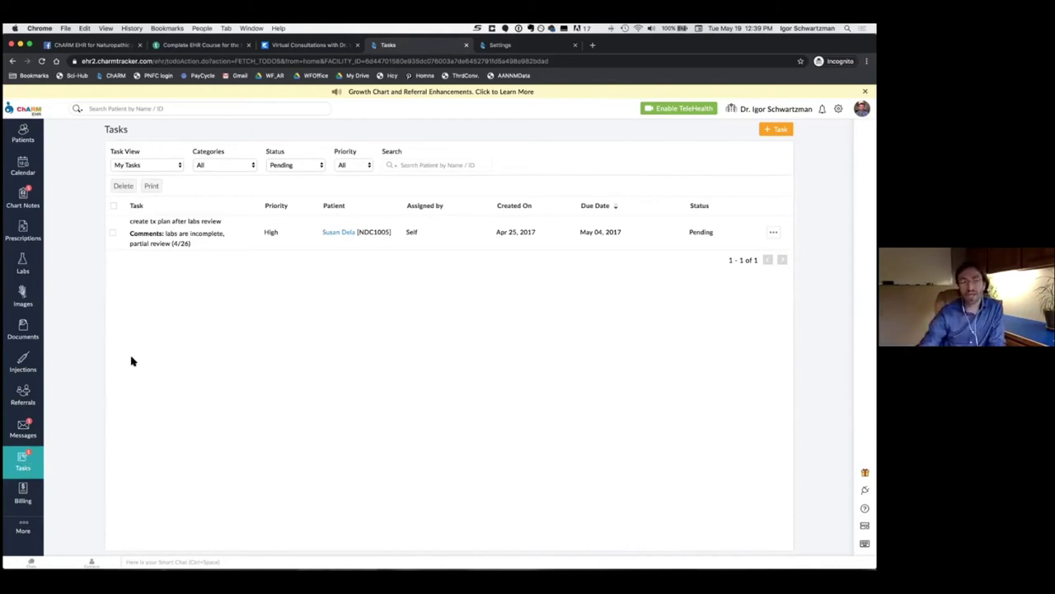
{"action": "left_click", "coordinate": [25, 531]}
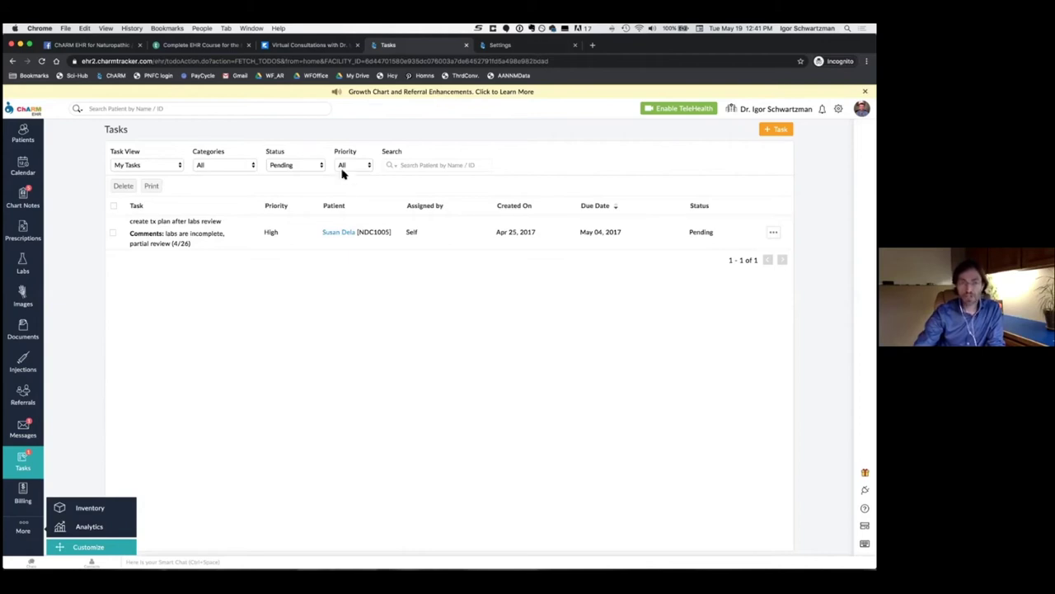
- Open the practice settings overview and review all of its configuration categories
{"action": "left_click", "coordinate": [839, 108]}
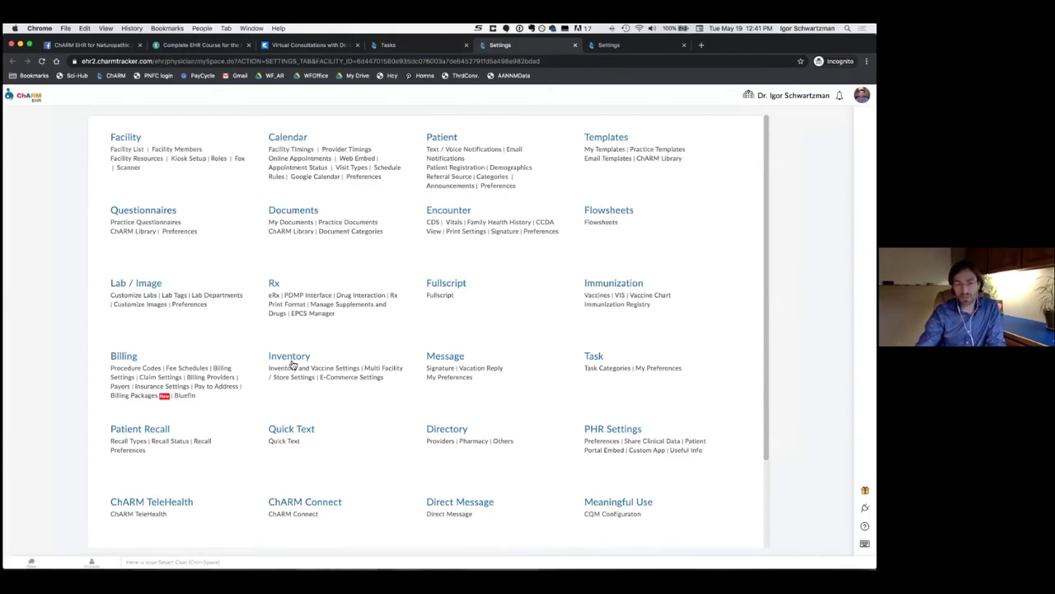
{"action": "scroll", "coordinate": [297, 353], "scroll_direction": "down", "scroll_amount": 1}
{"action": "scroll", "coordinate": [295, 351], "scroll_direction": "down", "scroll_amount": 2}
{"action": "scroll", "coordinate": [299, 354], "scroll_direction": "up", "scroll_amount": 2}
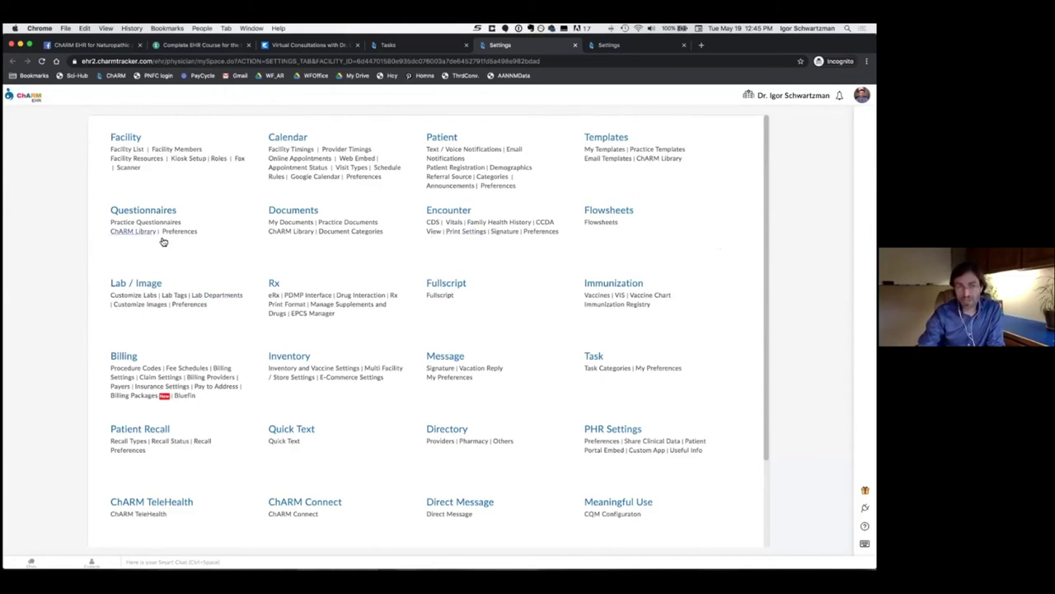
- View the eRx settings, return to the settings overview and look over its remaining categories
{"action": "left_click", "coordinate": [273, 298]}
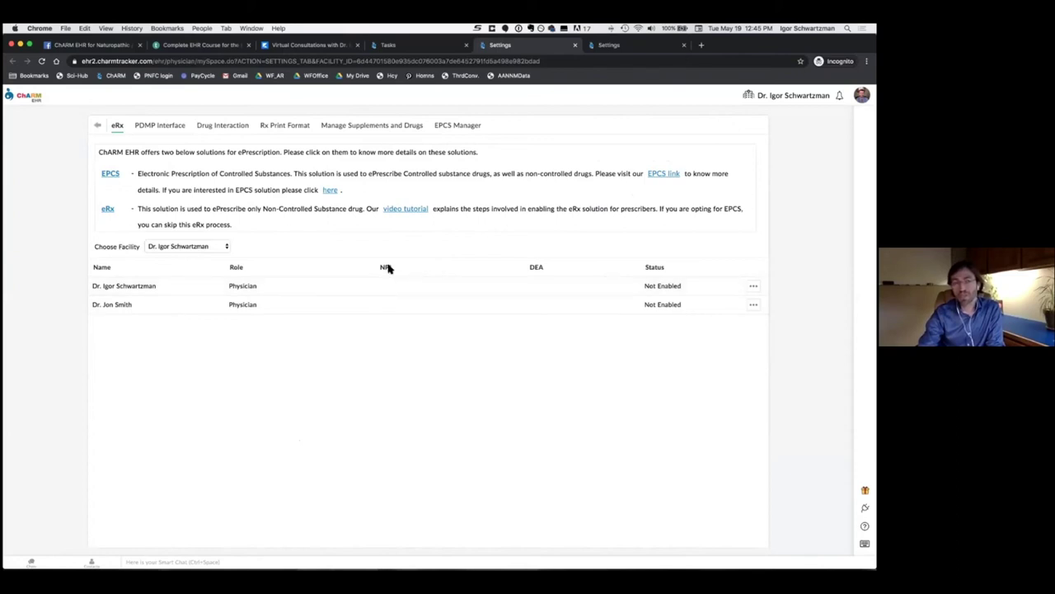
{"action": "left_click", "coordinate": [100, 127]}
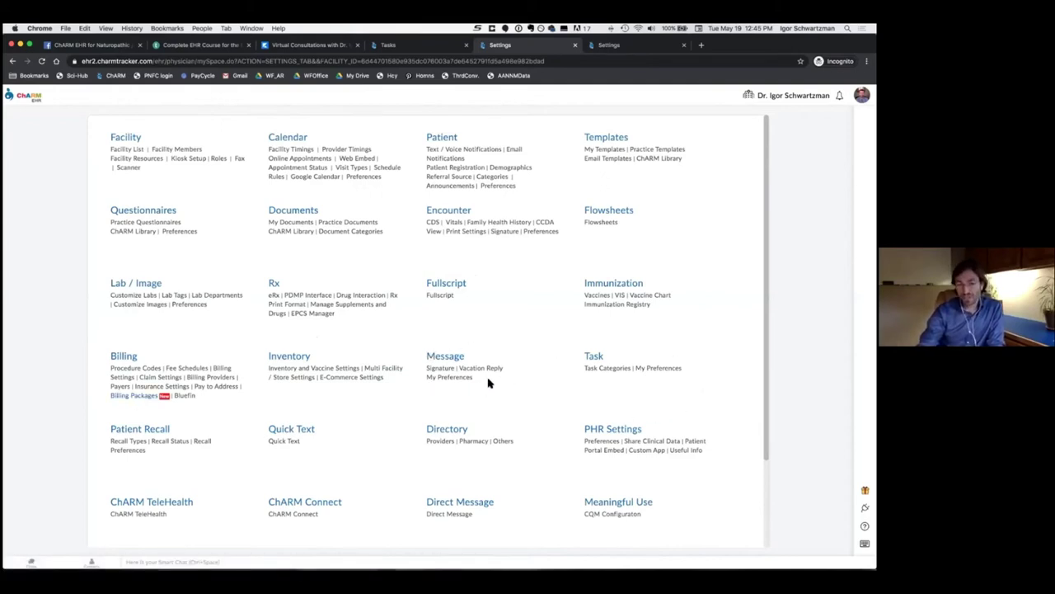
{"action": "scroll", "coordinate": [488, 383], "scroll_direction": "down", "scroll_amount": 3}
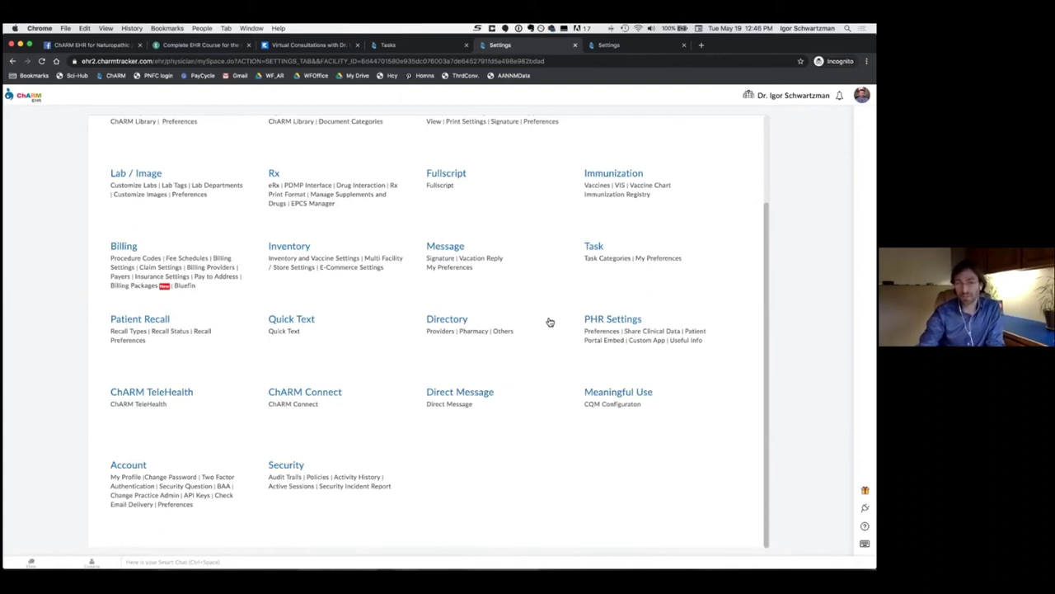
{"action": "scroll", "coordinate": [501, 240], "scroll_direction": "up", "scroll_amount": 3}
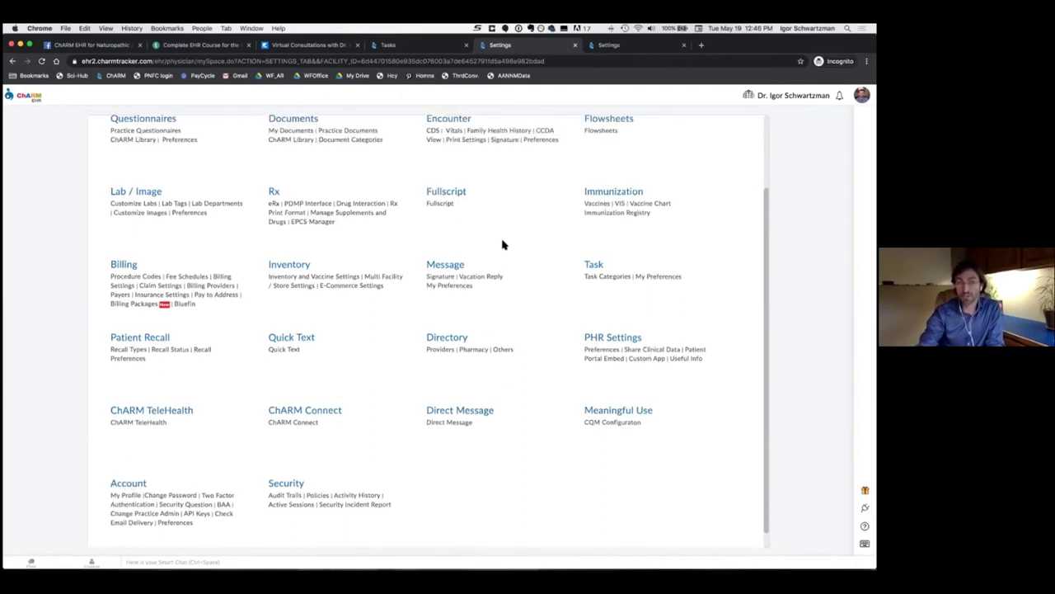
- Open the test patient's chart and review the demographics, medical history, questionnaires, insurance and pharmacy details
{"action": "left_click", "coordinate": [416, 46]}
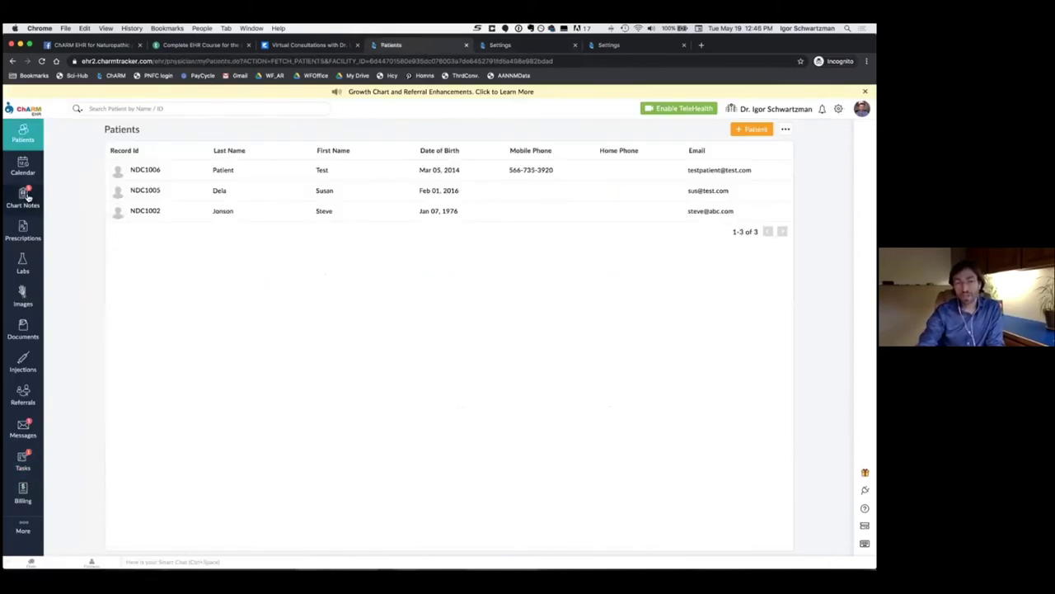
{"action": "left_click", "coordinate": [214, 169]}
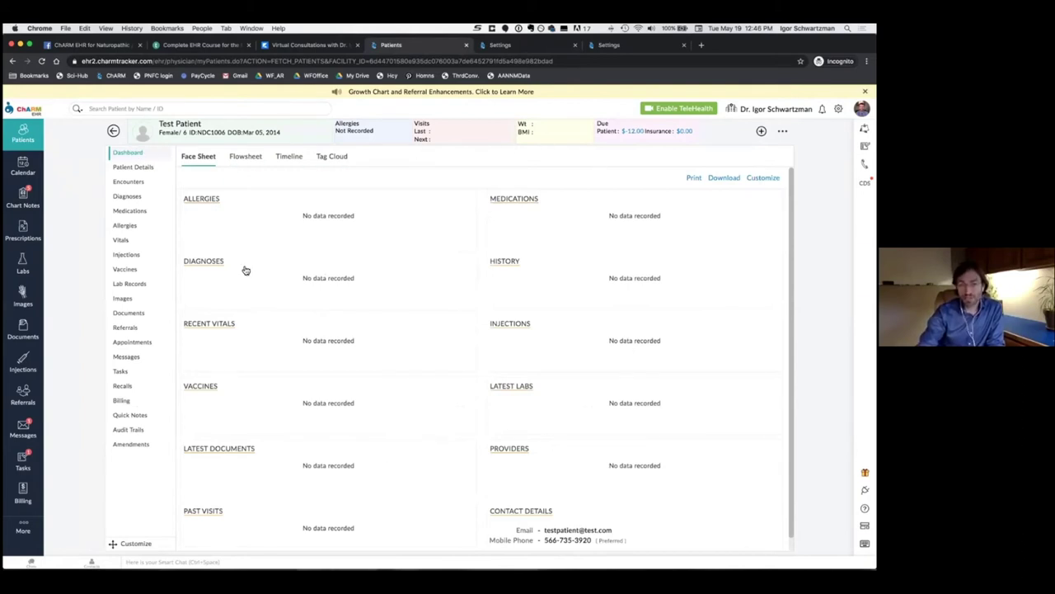
{"action": "left_click", "coordinate": [141, 168]}
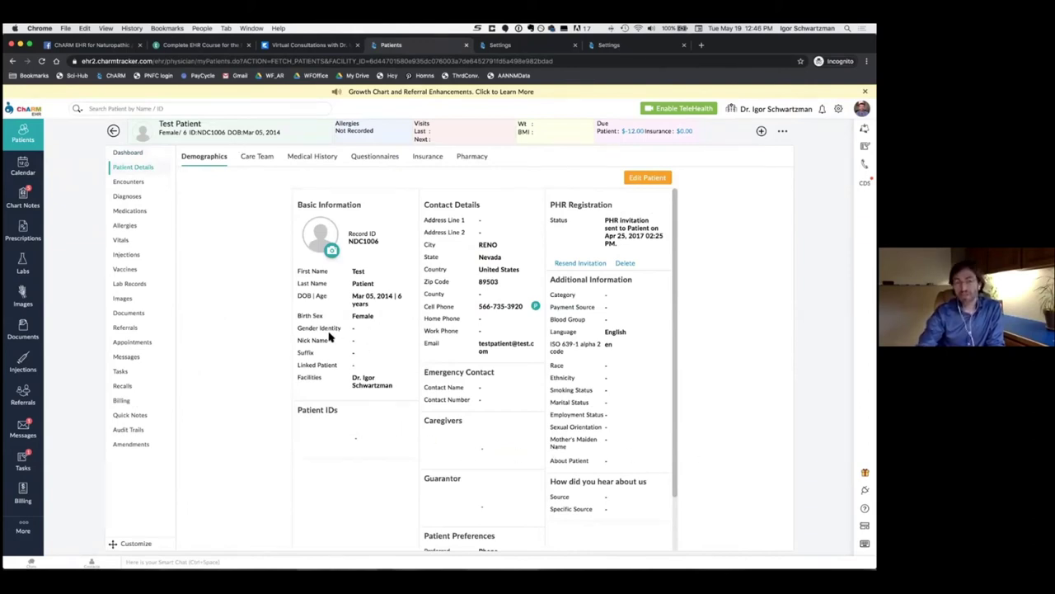
{"action": "left_click", "coordinate": [318, 162]}
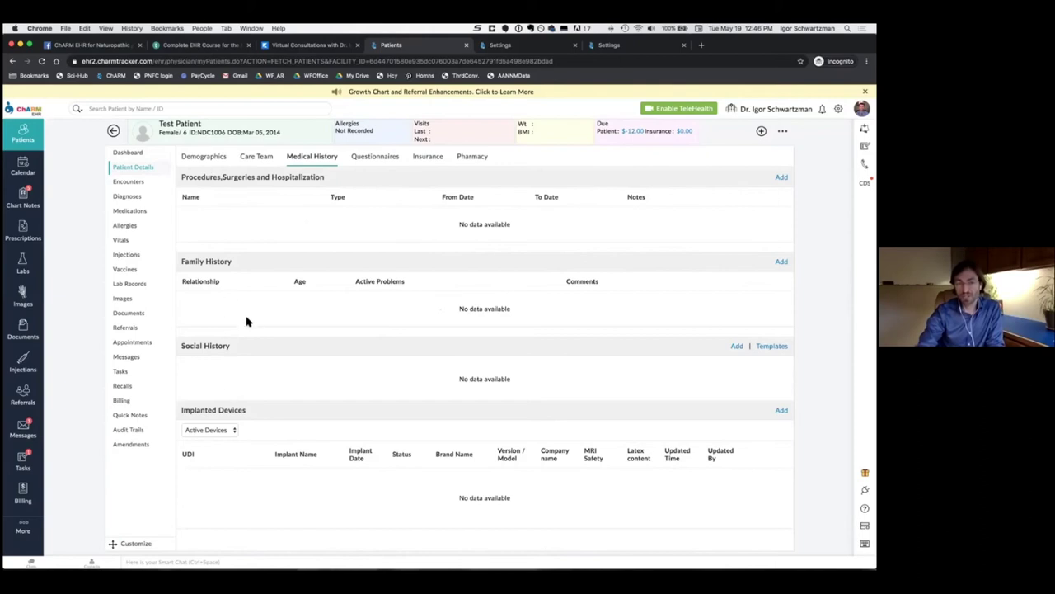
{"action": "left_click", "coordinate": [384, 162]}
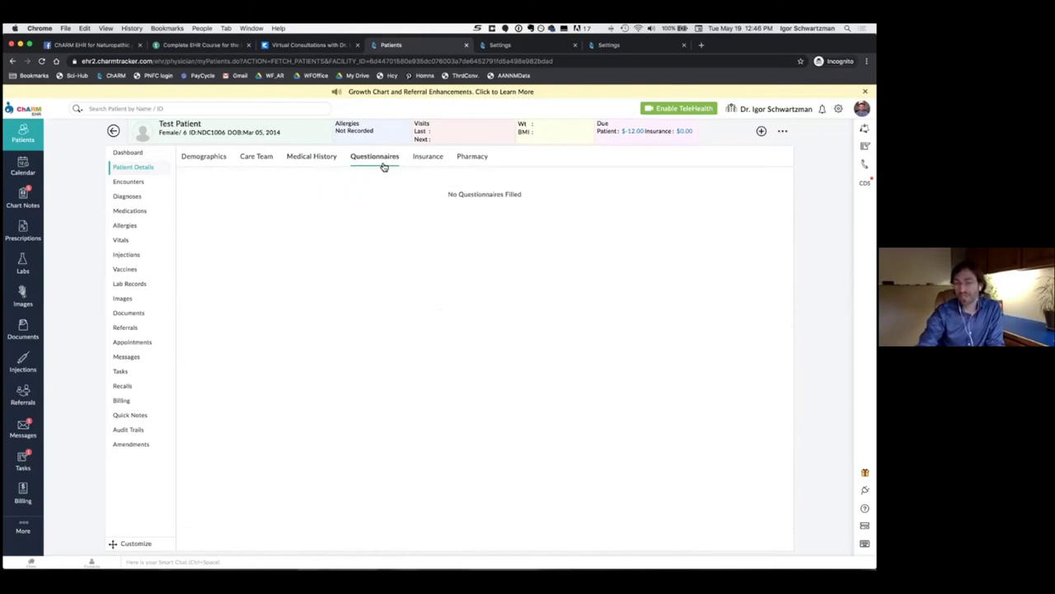
{"action": "left_click", "coordinate": [432, 162]}
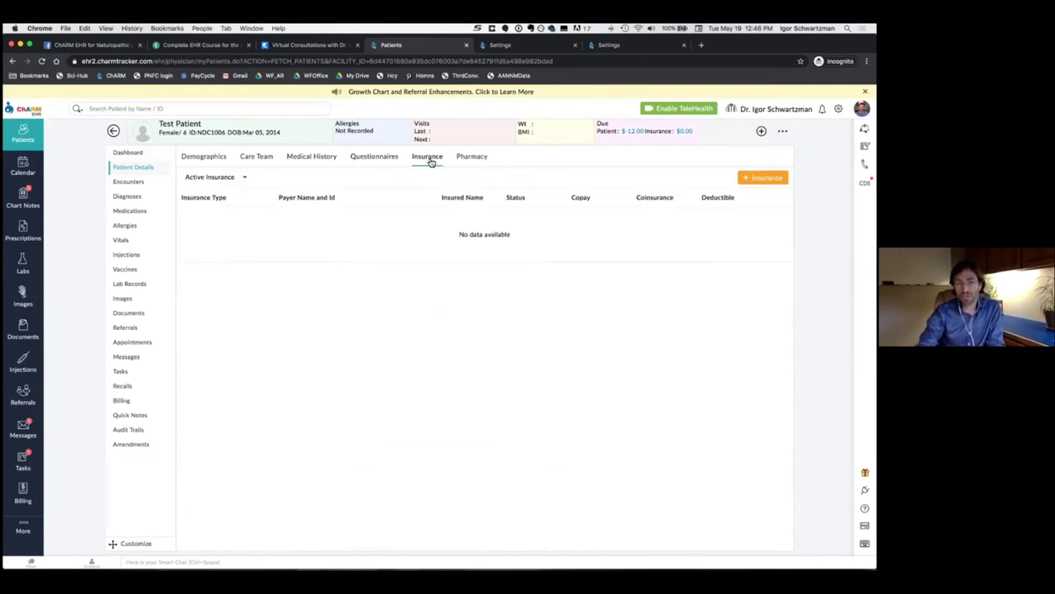
{"action": "left_click", "coordinate": [468, 162]}
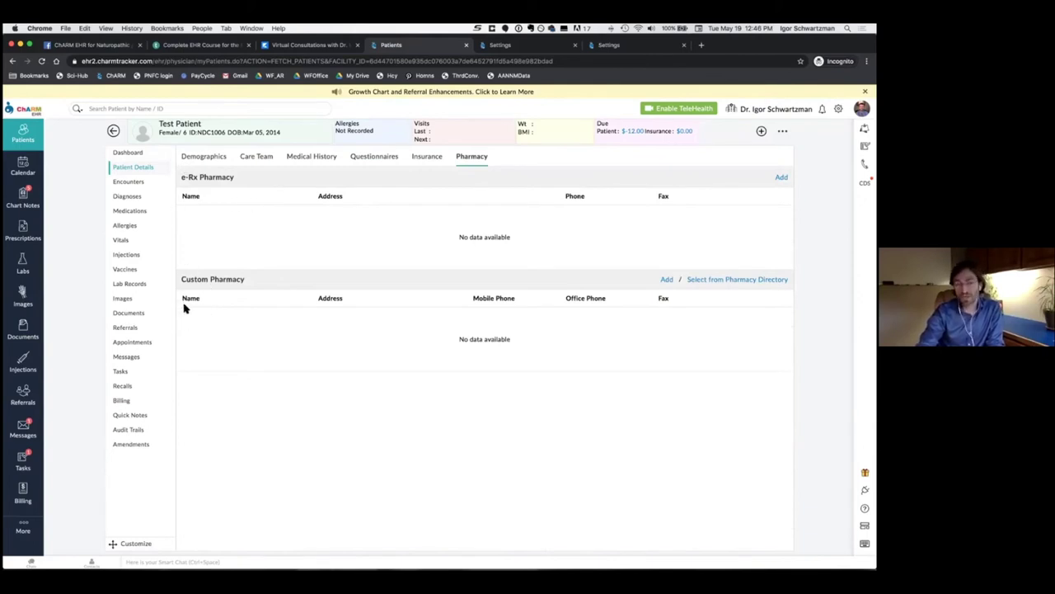
- View the encounters, medications, appointments and messages recorded in the test patient's chart
{"action": "left_click", "coordinate": [142, 184]}
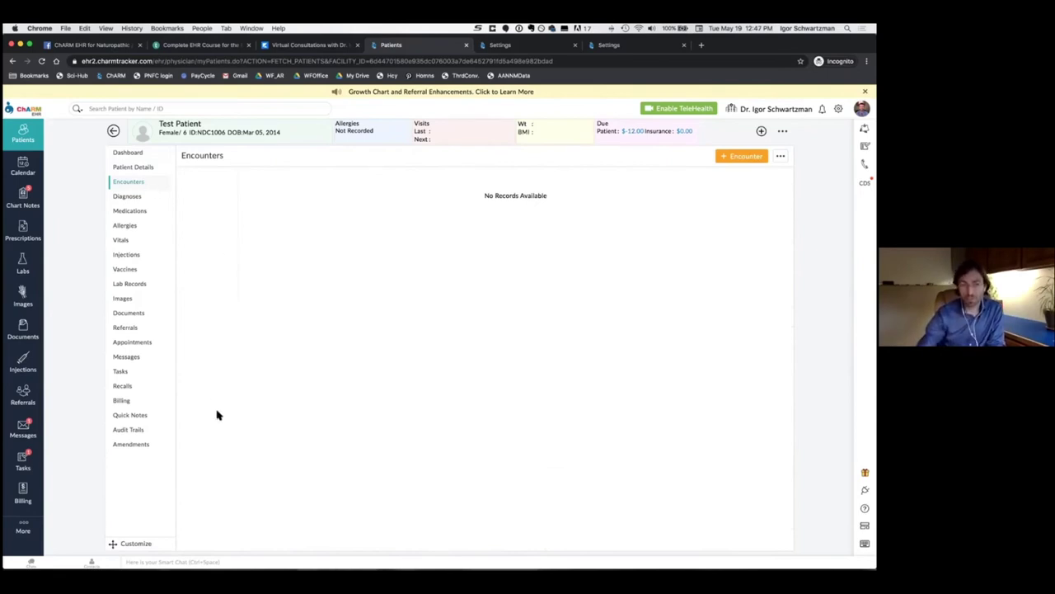
{"action": "left_click", "coordinate": [132, 211]}
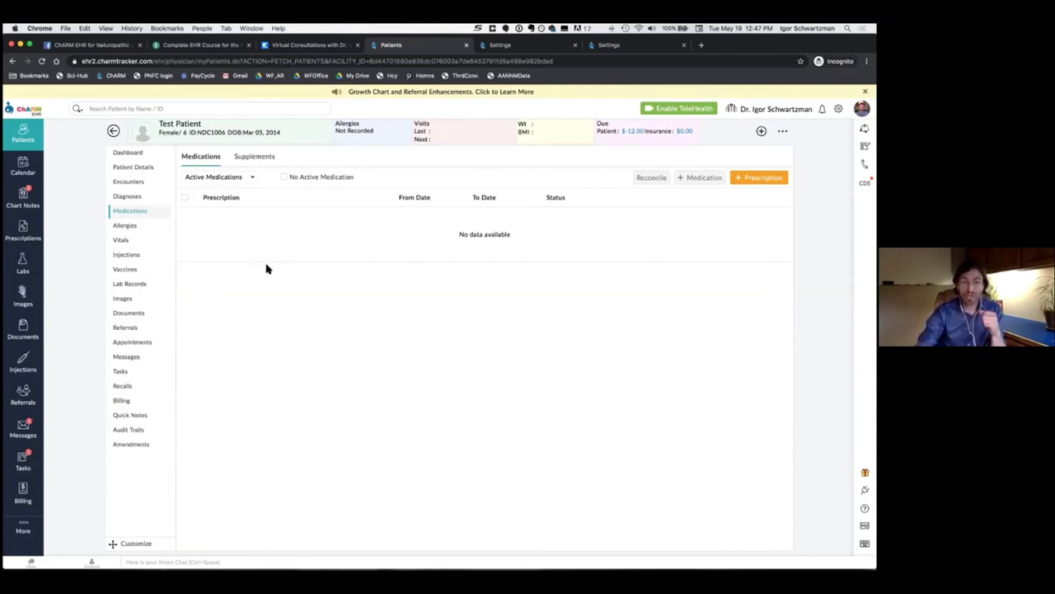
{"action": "left_click", "coordinate": [149, 342]}
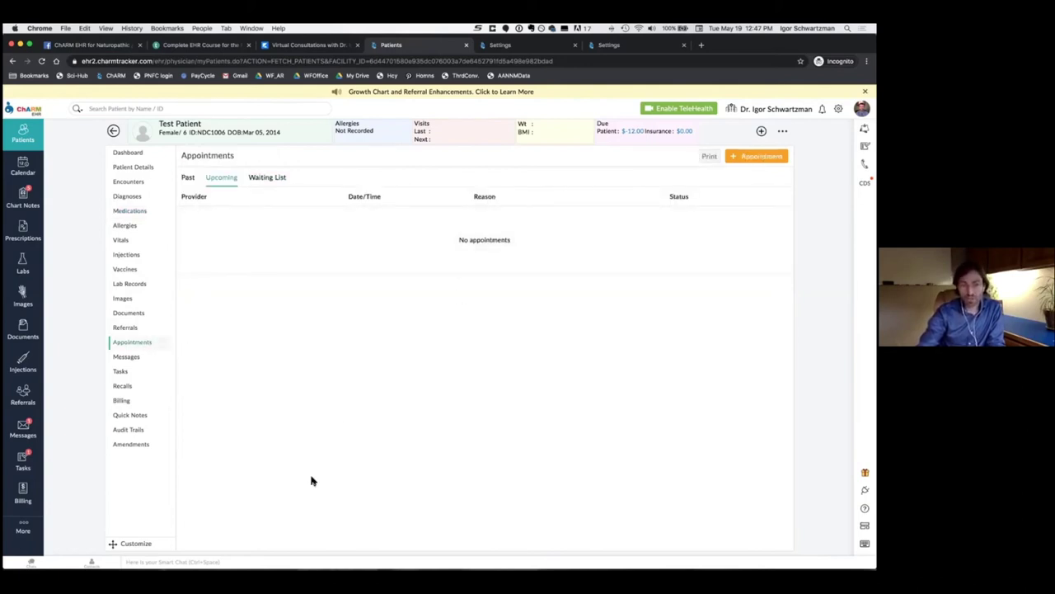
{"action": "left_click", "coordinate": [128, 359]}
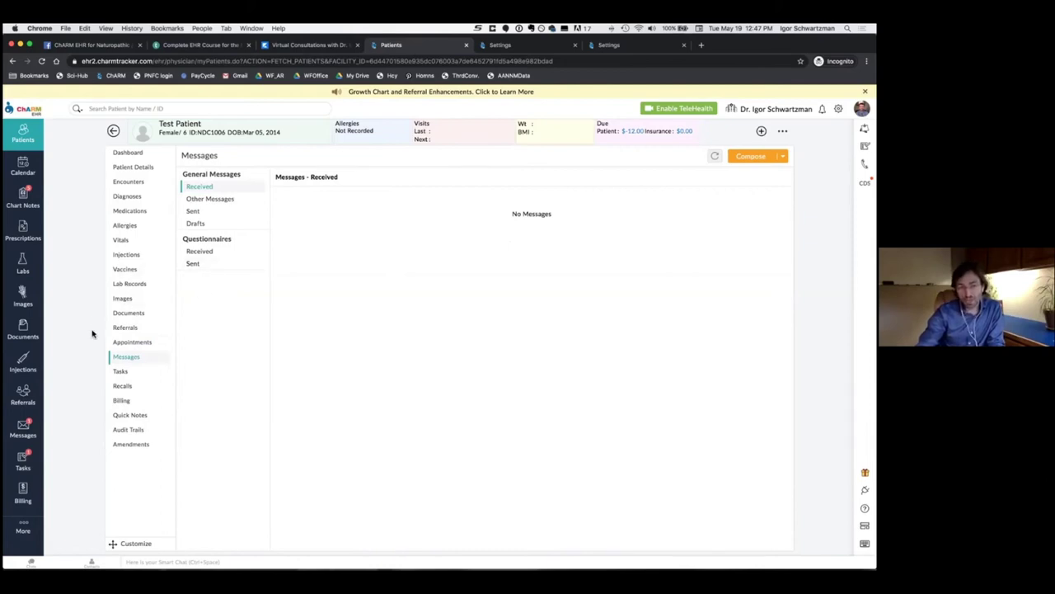
- Check the practice-wide messages from patients and reopen the test patient's face sheet
{"action": "left_click", "coordinate": [30, 432]}
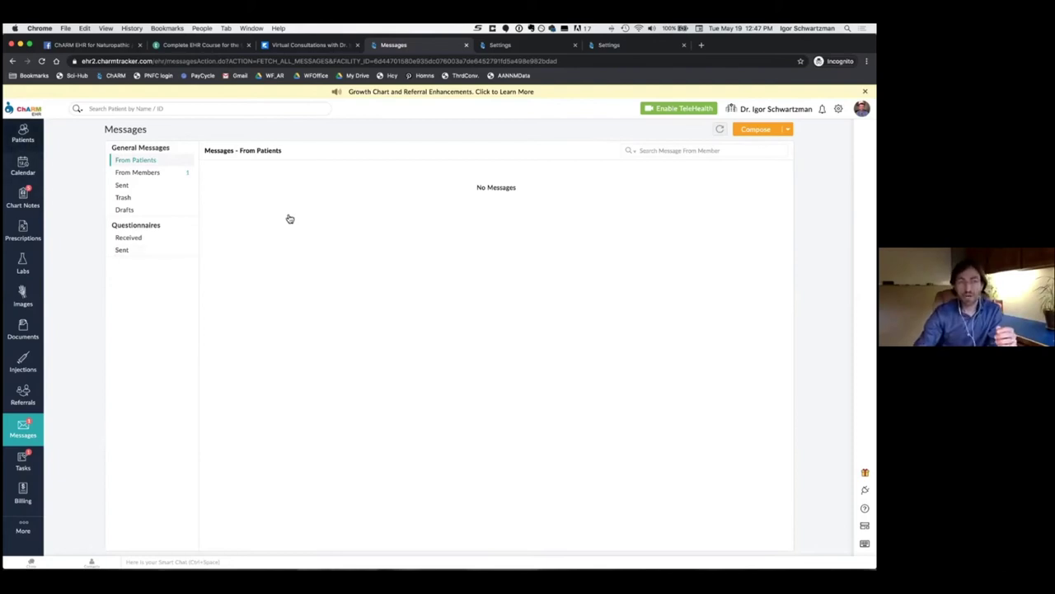
{"action": "left_click", "coordinate": [360, 179]}
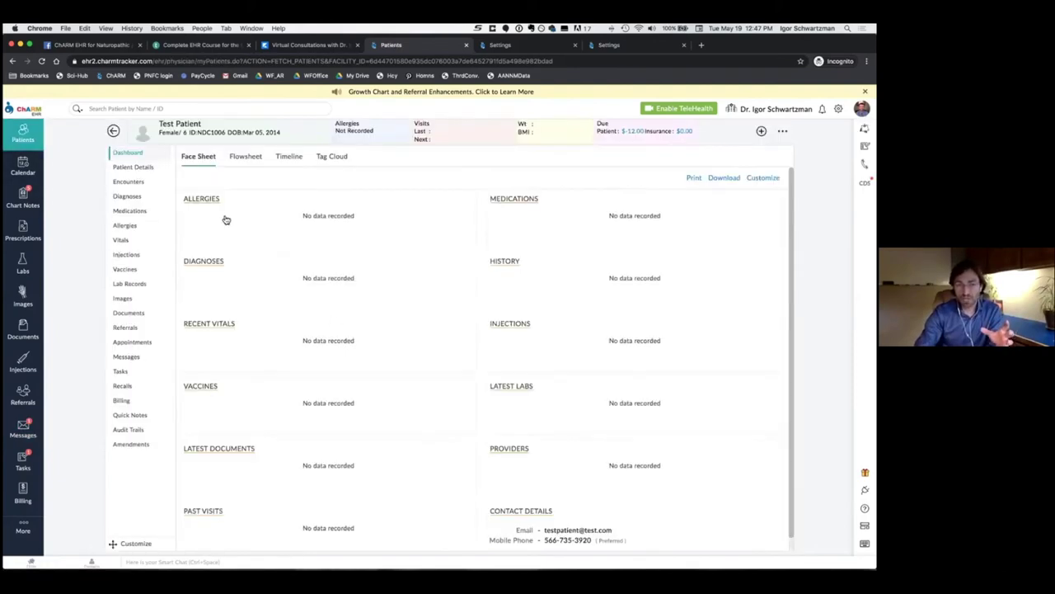
- View the messages and the billing section in the test patient's chart
{"action": "left_click", "coordinate": [153, 356]}
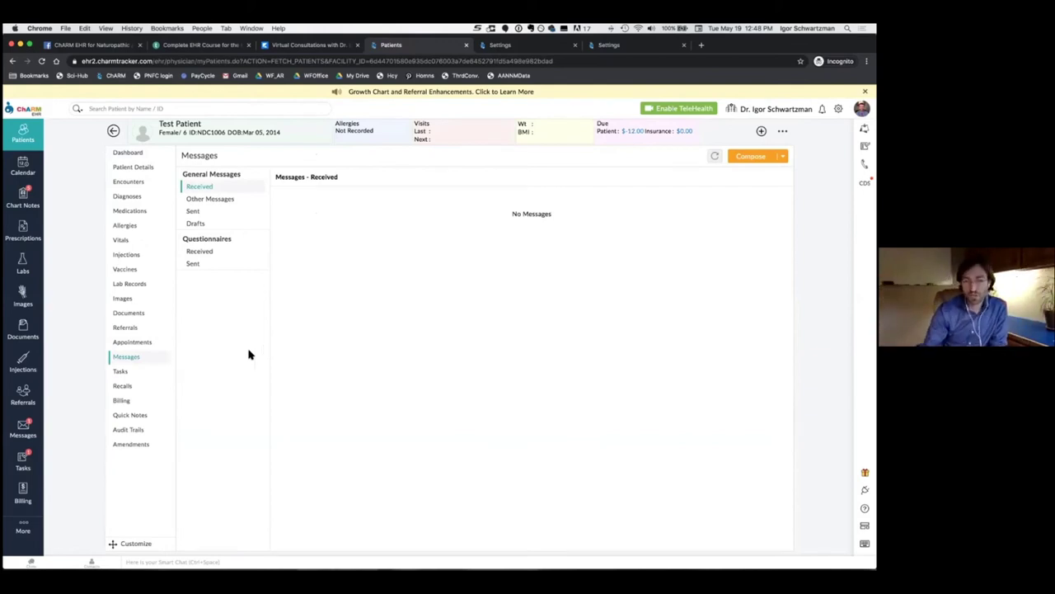
{"action": "left_click", "coordinate": [132, 403]}
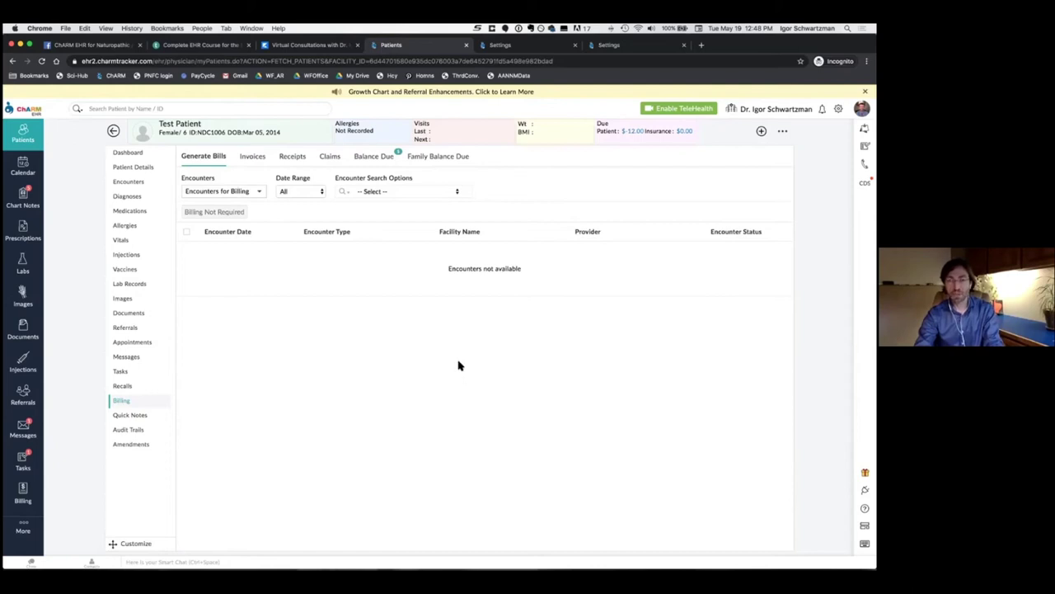
- Switch to the ChARM Patient Portal in Firefox, view the patient's appointments and return to the portal dashboard
{"action": "key", "text": "super+Tab"}
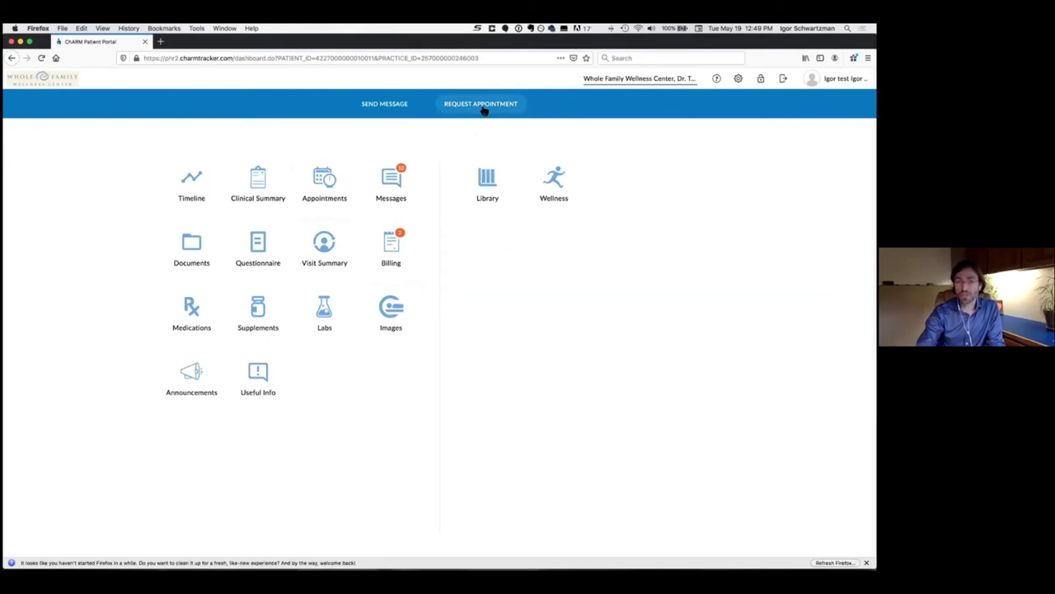
{"action": "left_click", "coordinate": [318, 177]}
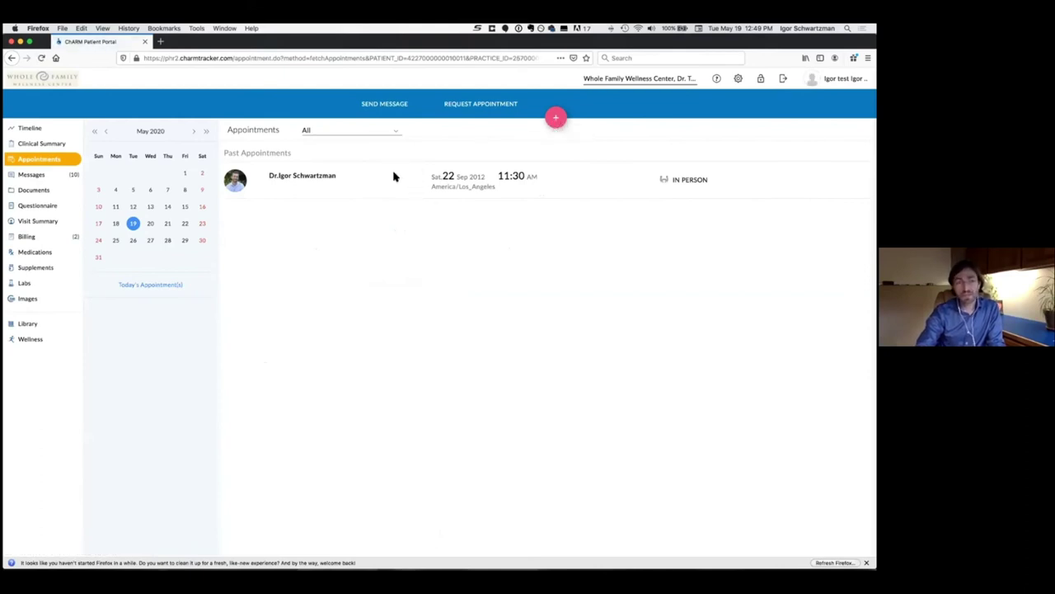
{"action": "left_click", "coordinate": [47, 340]}
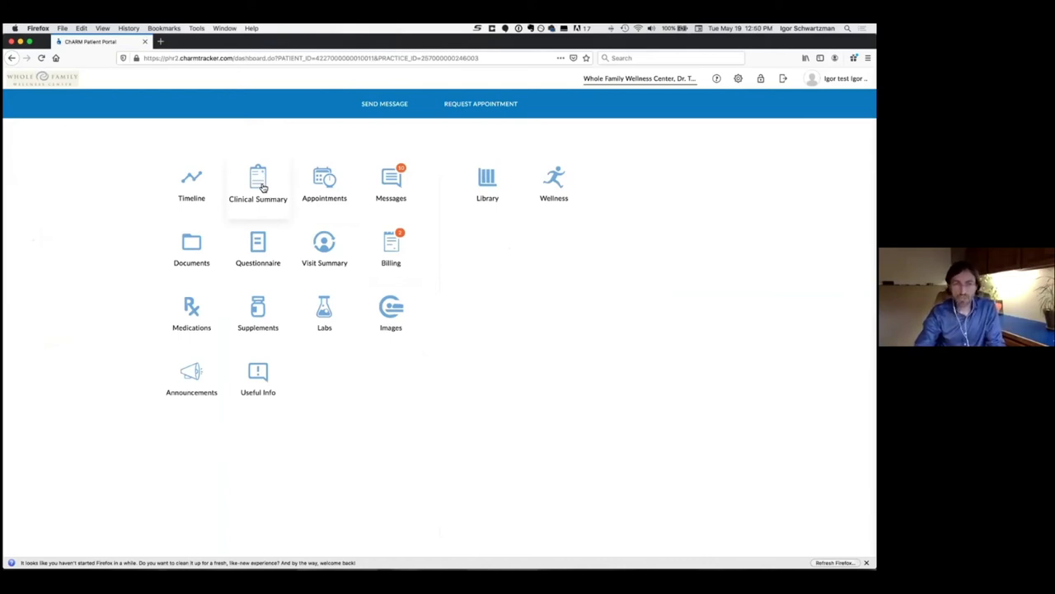
{"action": "left_click", "coordinate": [328, 180]}
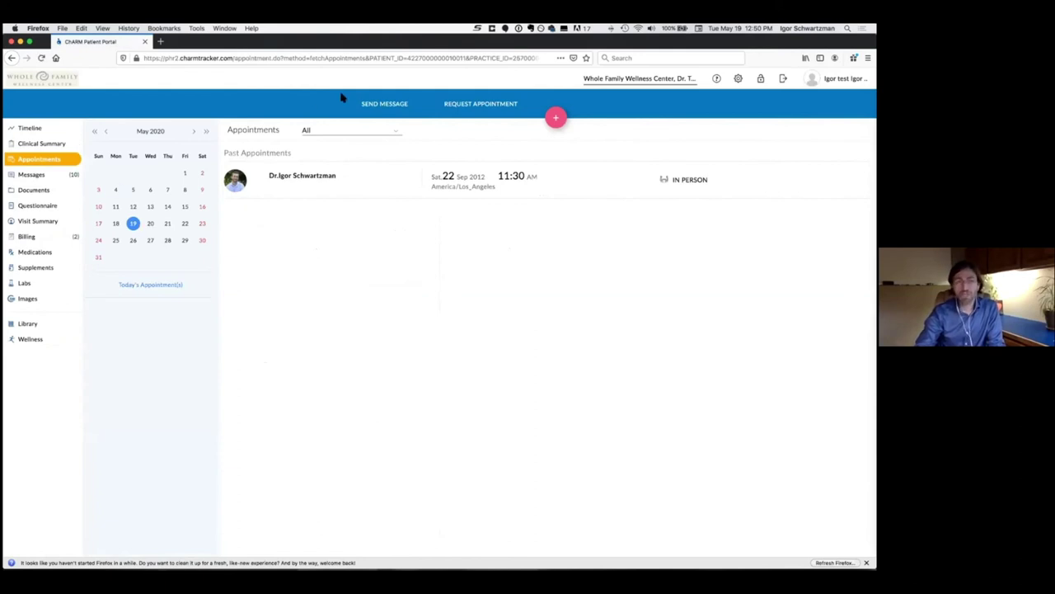
{"action": "left_click", "coordinate": [66, 88]}
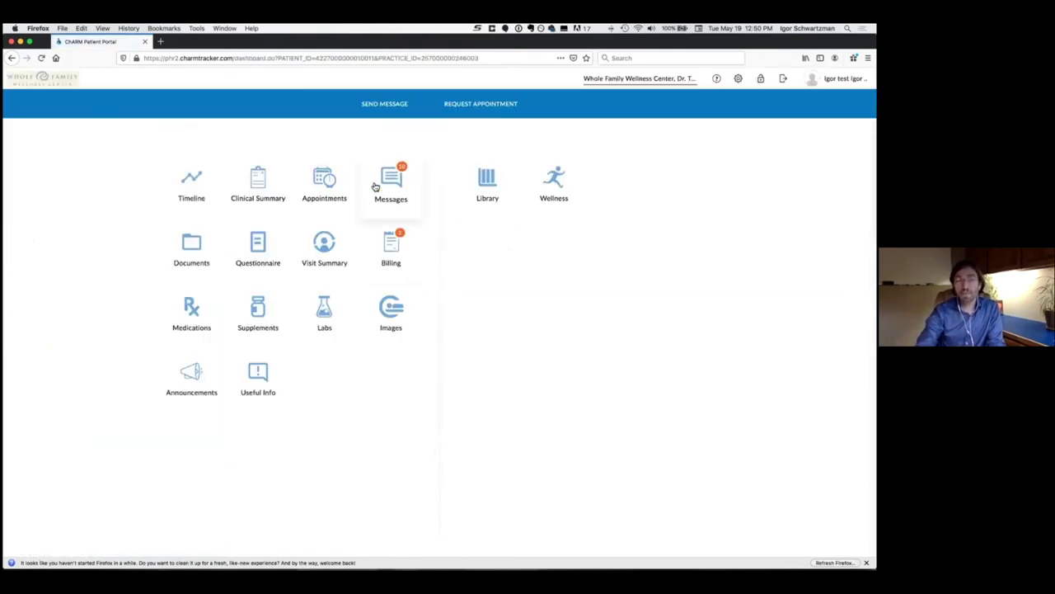
- View the patient's invoices in the portal, try to pay all dues and close the payment dialog
{"action": "left_click", "coordinate": [399, 258]}
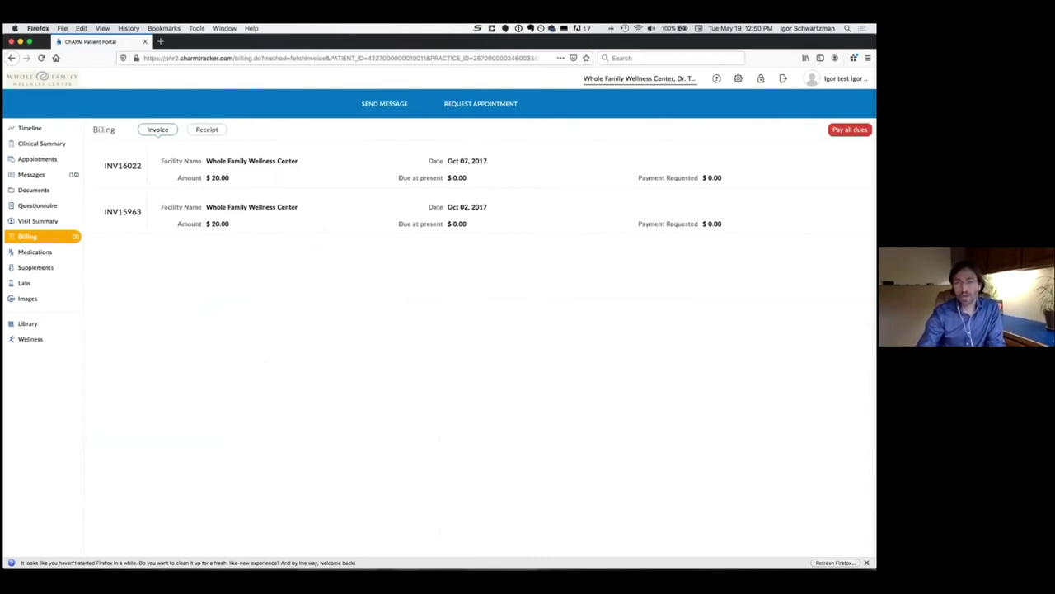
{"action": "left_click", "coordinate": [849, 129]}
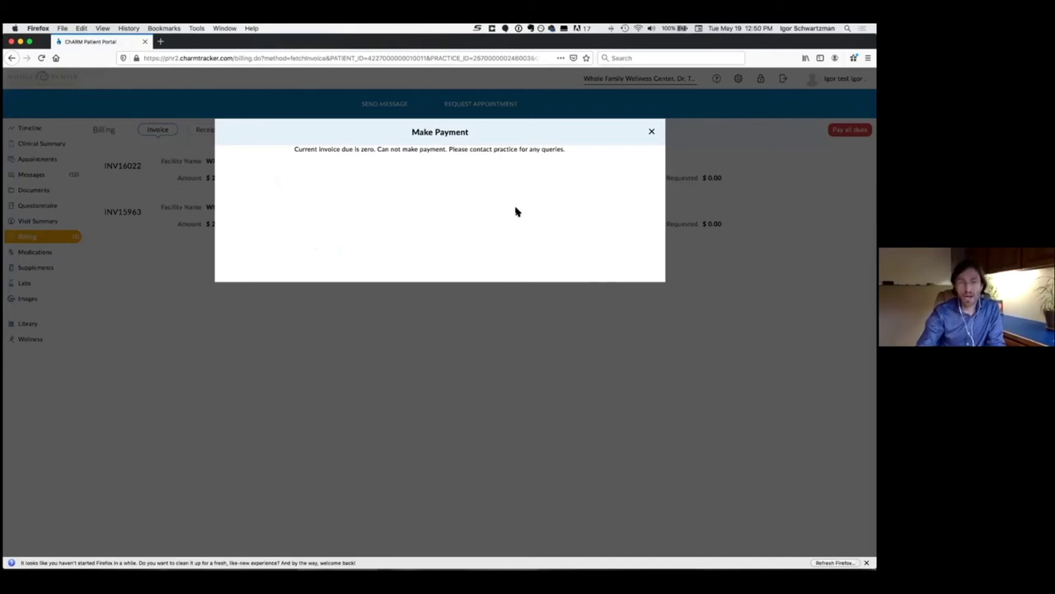
{"action": "left_click", "coordinate": [652, 133]}
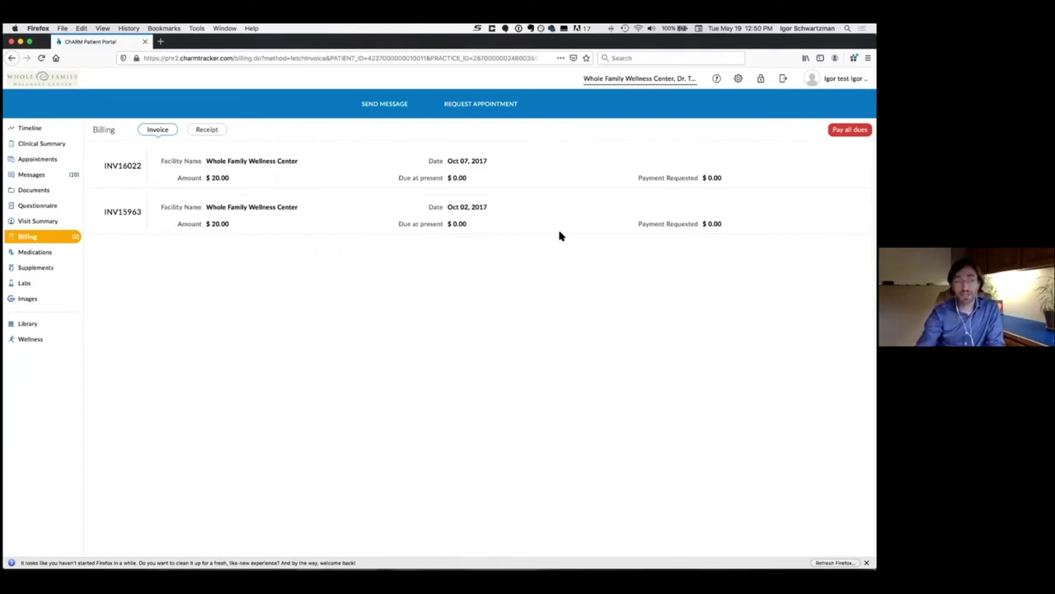
- View the patient's current and past questionnaires in the portal and check the practice's facility details
{"action": "left_click", "coordinate": [40, 206]}
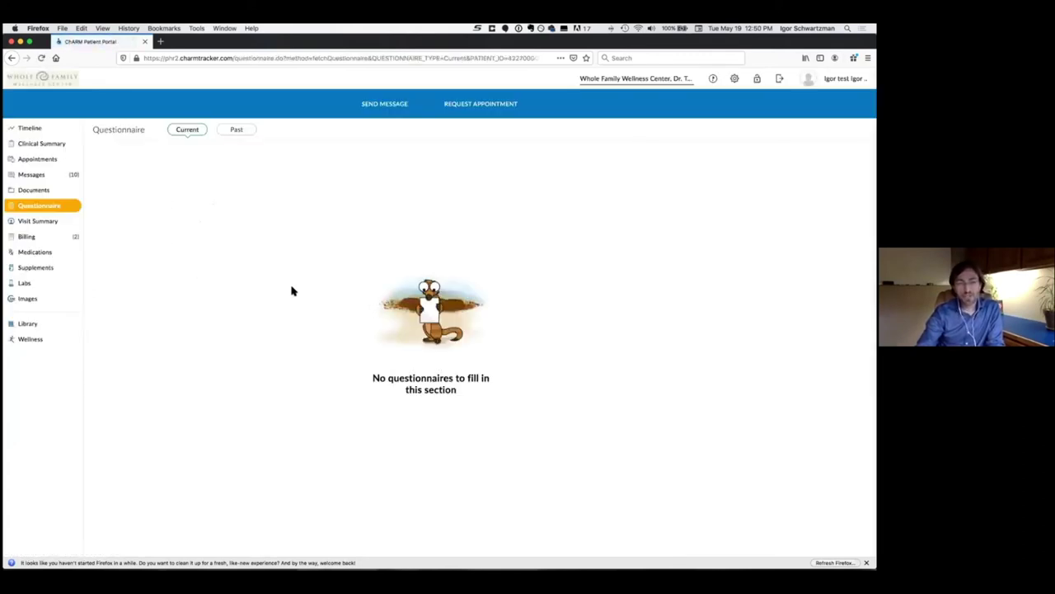
{"action": "left_click", "coordinate": [234, 132]}
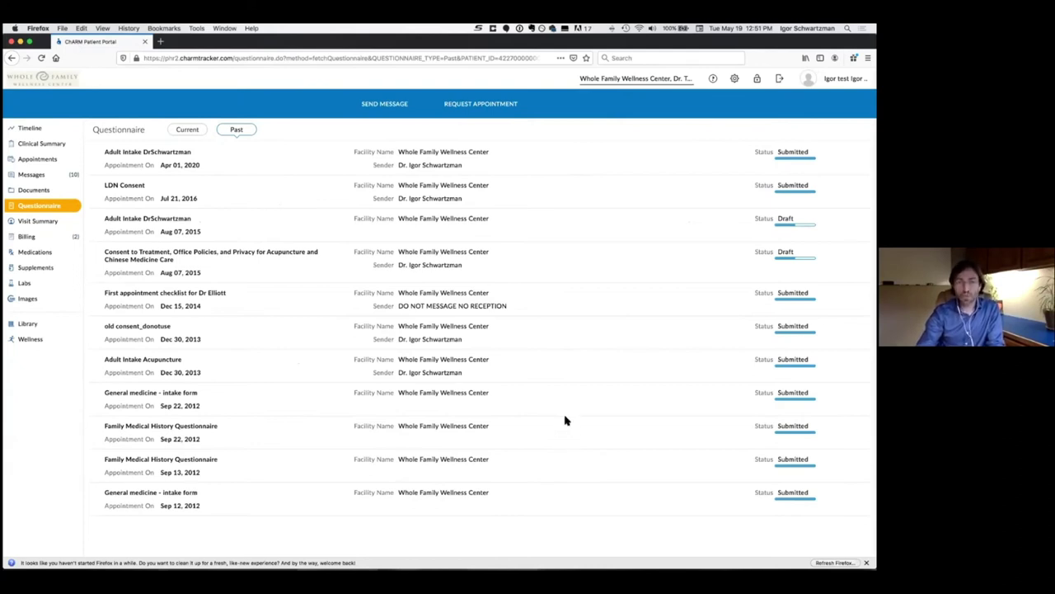
{"action": "left_click", "coordinate": [619, 82]}
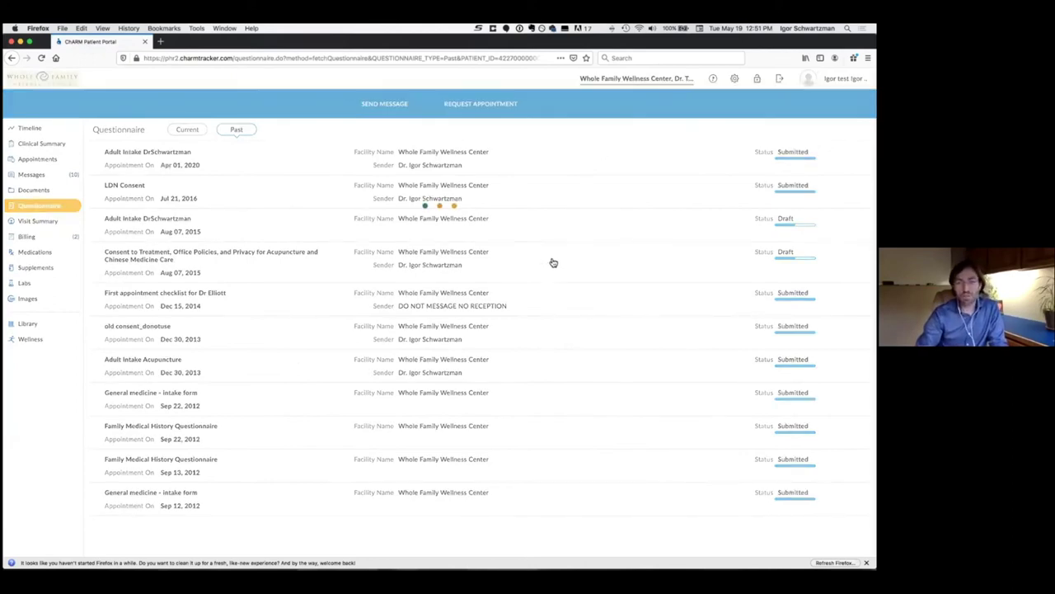
{"action": "left_click", "coordinate": [657, 80]}
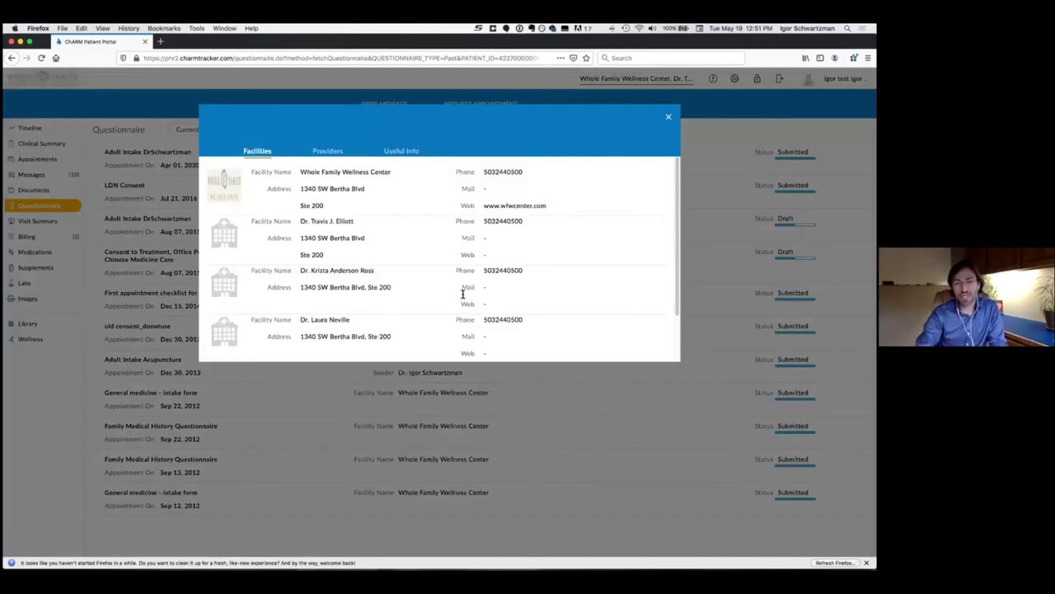
{"action": "left_click", "coordinate": [669, 117]}
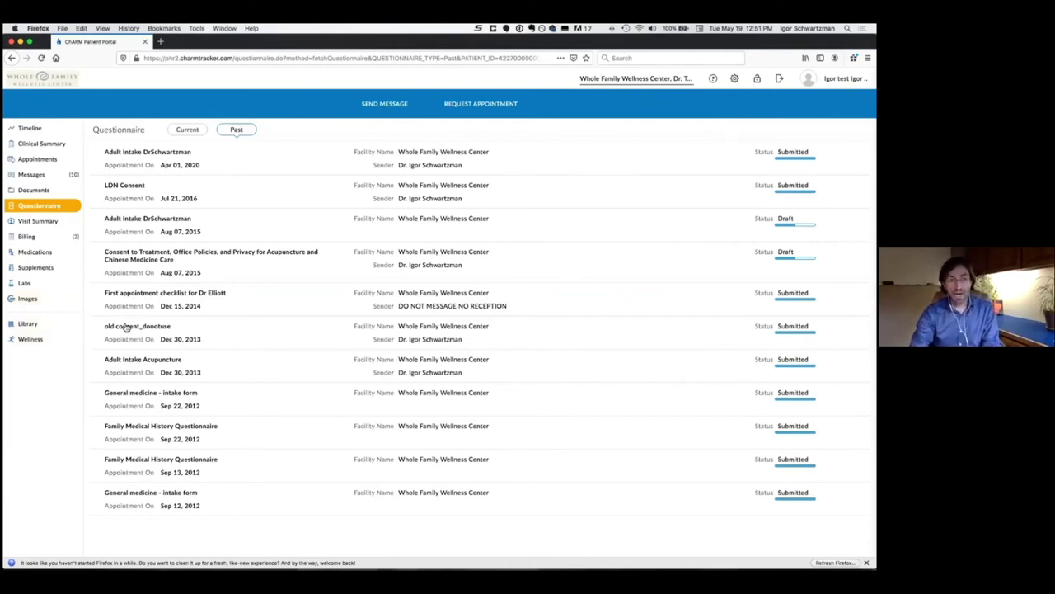
- Switch back to Chrome, look over the Virtual Consultations web page and go to its appointment booking section
{"action": "key", "text": "super+Tab"}
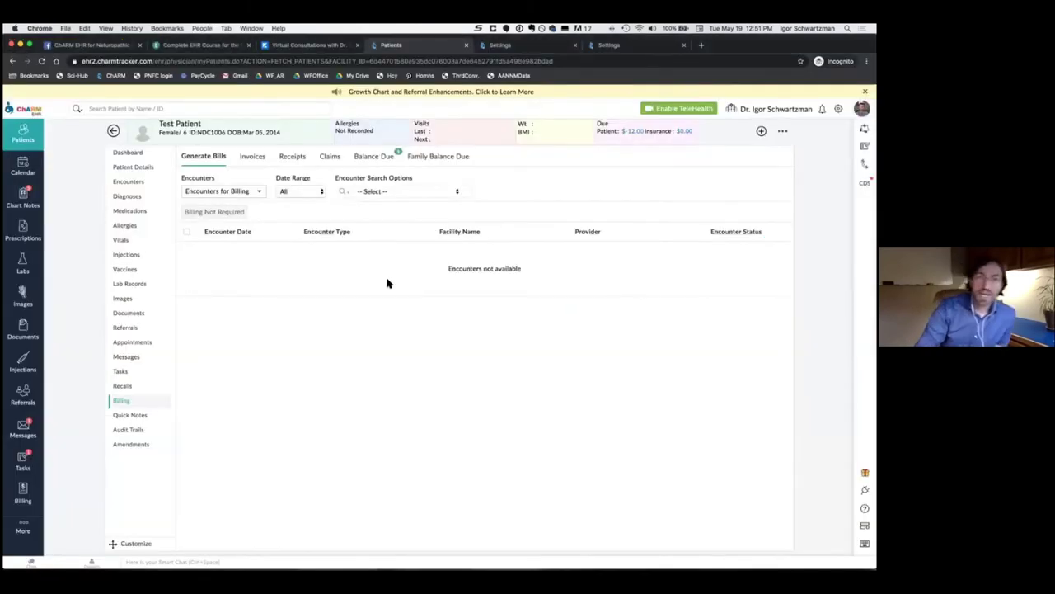
{"action": "left_click", "coordinate": [307, 46]}
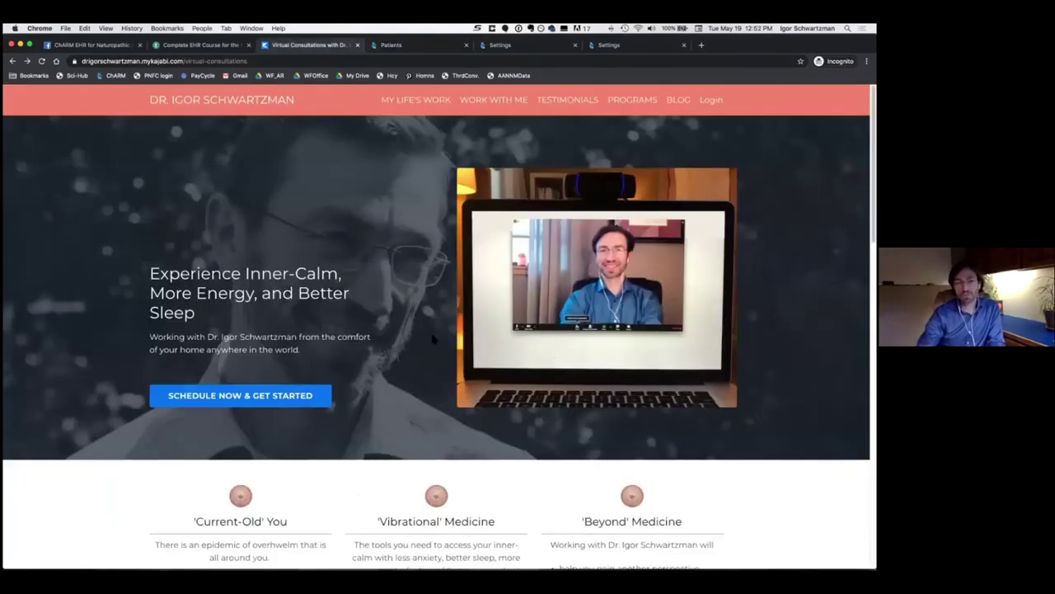
{"action": "scroll", "coordinate": [430, 339], "scroll_direction": "down", "scroll_amount": 10}
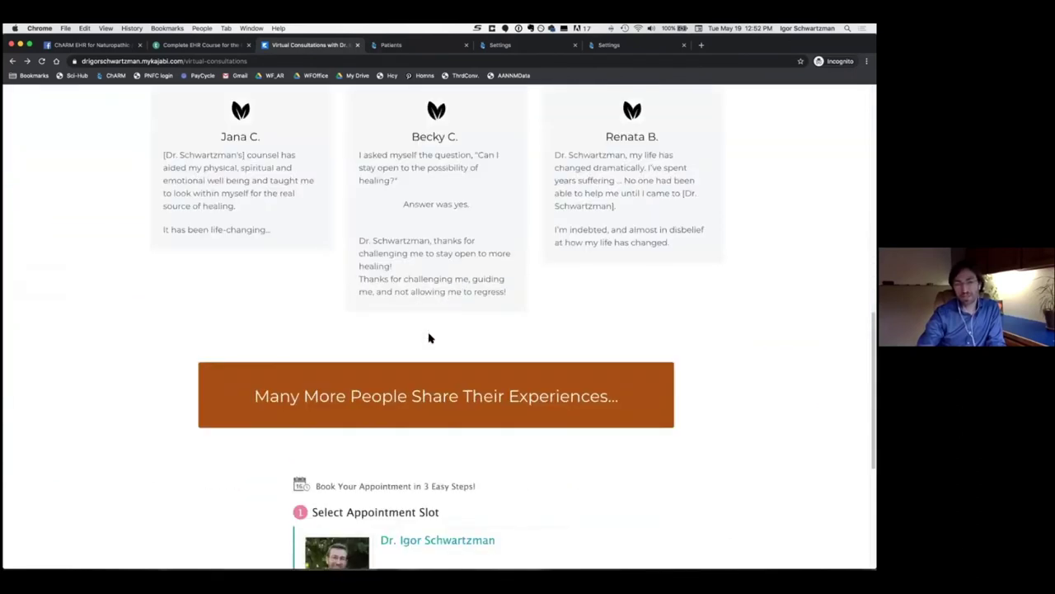
{"action": "scroll", "coordinate": [430, 338], "scroll_direction": "up", "scroll_amount": 10}
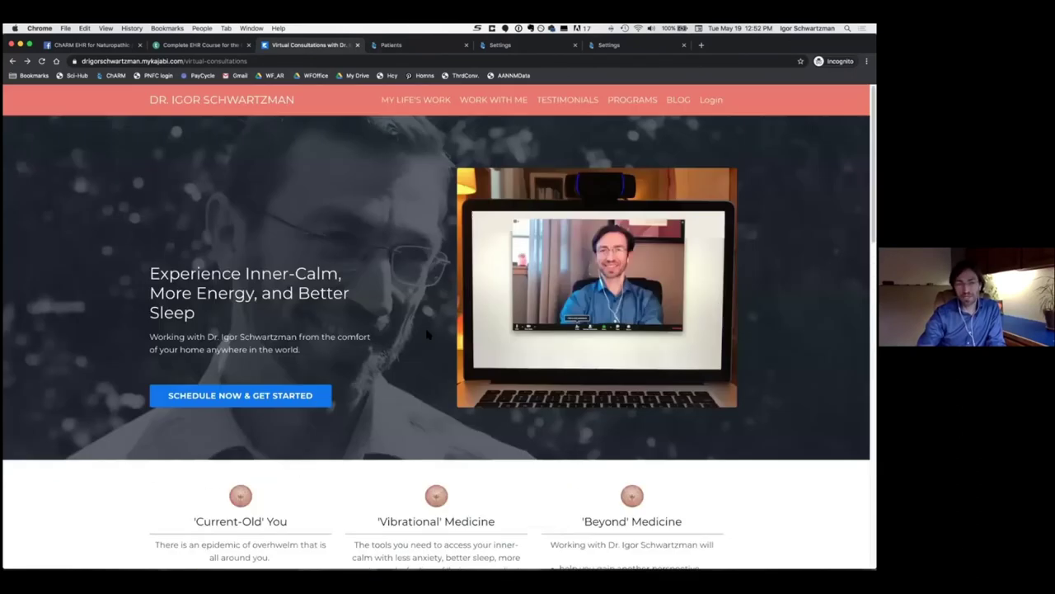
{"action": "left_click", "coordinate": [277, 397]}
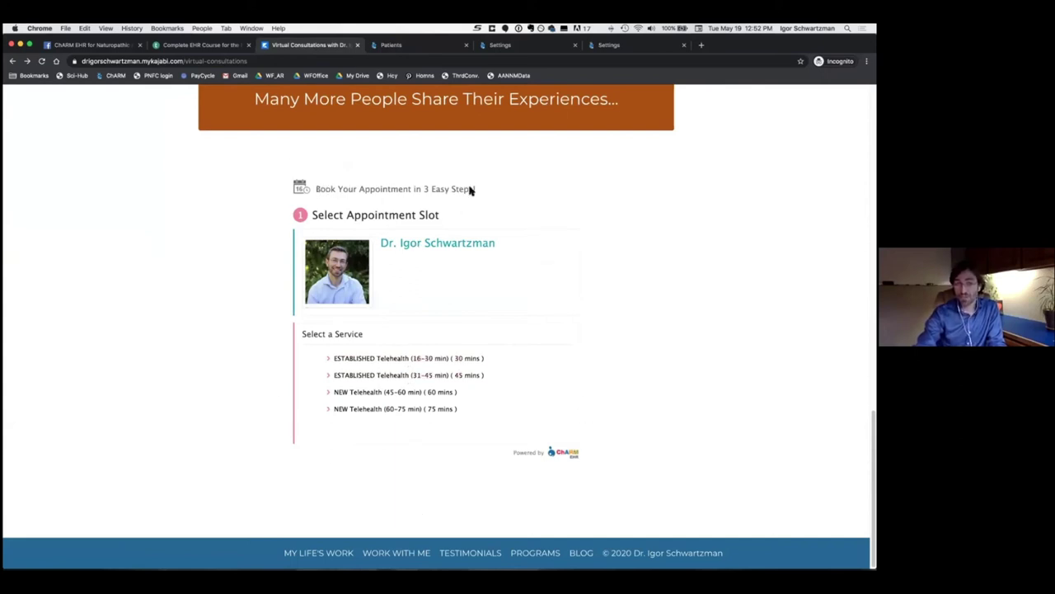
- Select the ESTABLISHED Telehealth (16-30 min) service and the Friday, Jun 5, 2020 10:30 AM slot
{"action": "left_click", "coordinate": [456, 360]}
{"action": "scroll", "coordinate": [527, 300], "scroll_direction": "down", "scroll_amount": 2}
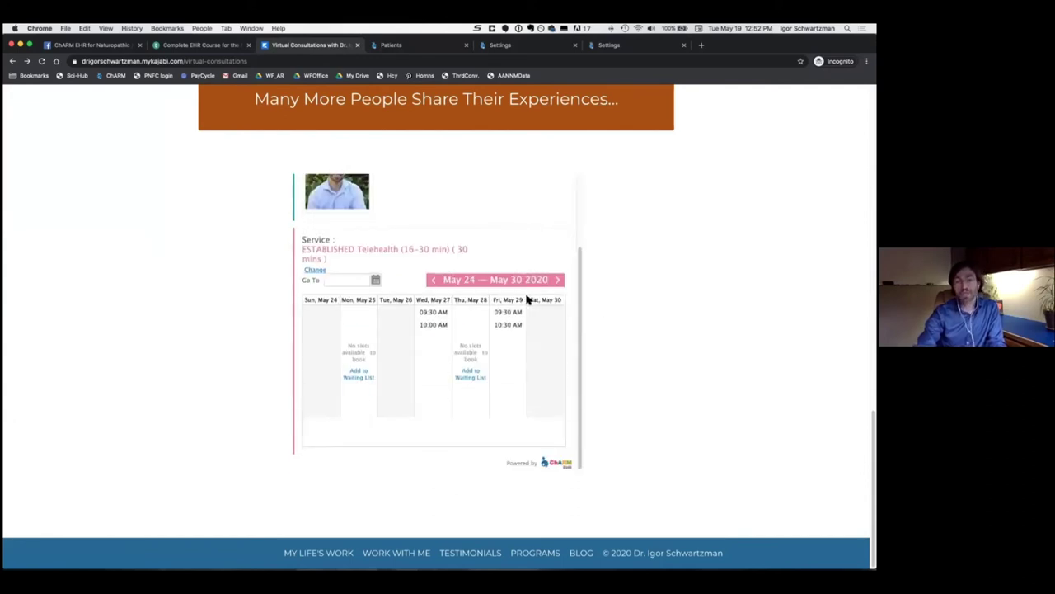
{"action": "left_click", "coordinate": [557, 280]}
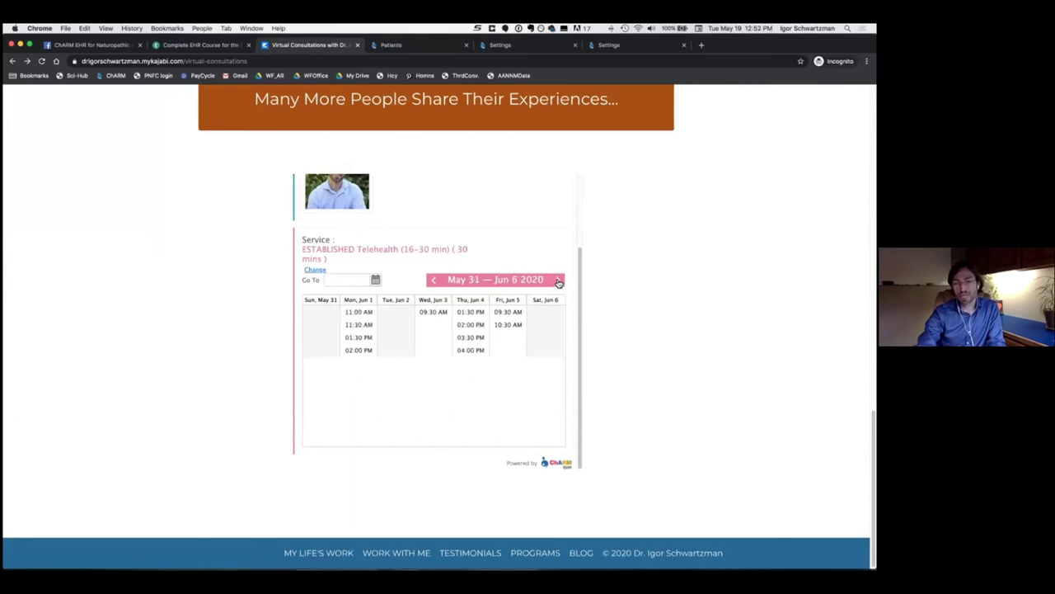
{"action": "left_click", "coordinate": [495, 325]}
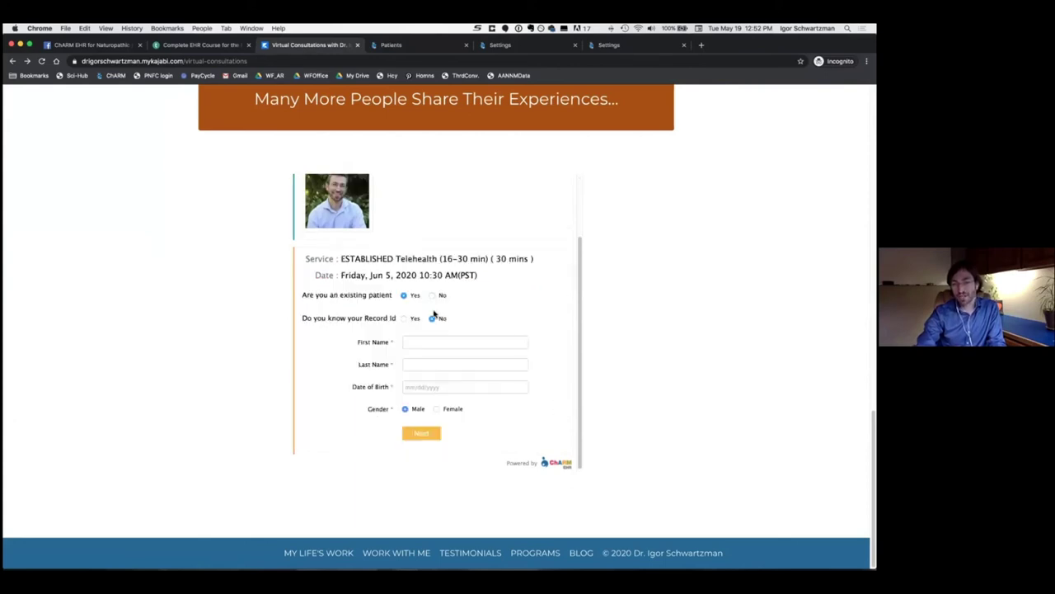